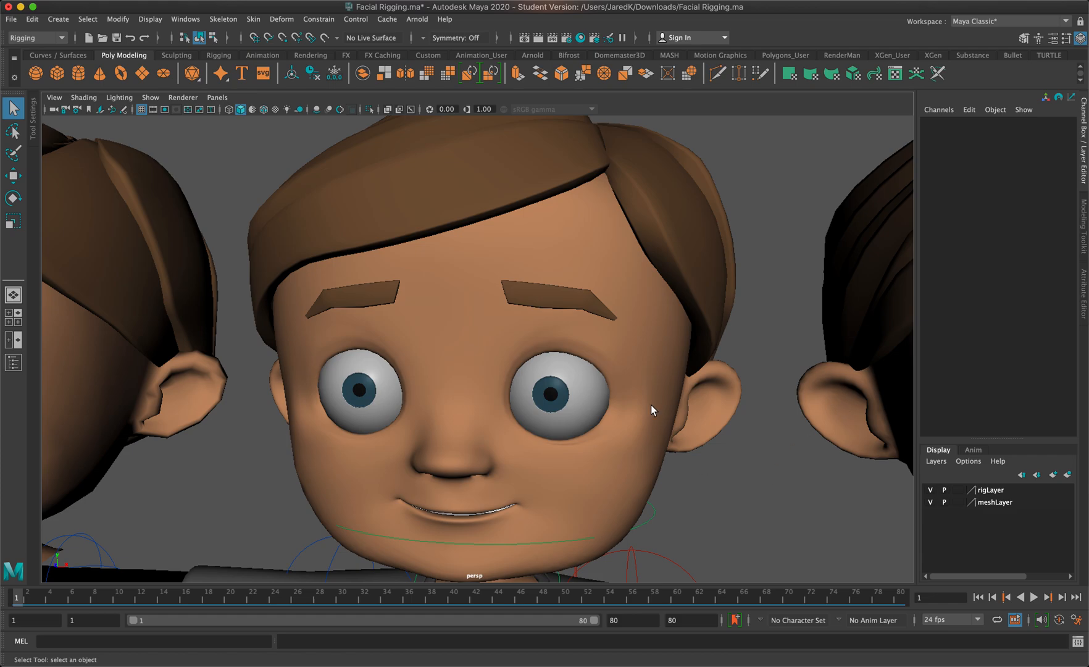
Examine the full rigged character and the row of duplicate heads beside it
scroll(571, 323, down, 8)
alt+middle_drag(580, 338, 600, 188)
scroll(144, 200, down, 3)
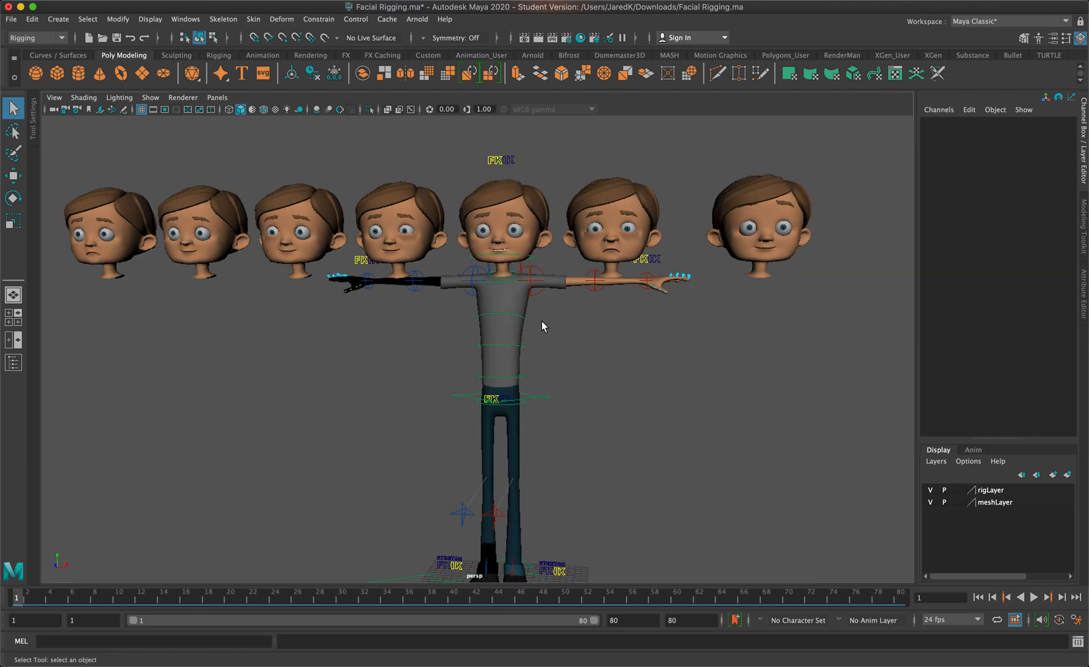
scroll(541, 319, up, 5)
alt+middle_drag(702, 219, 686, 351)
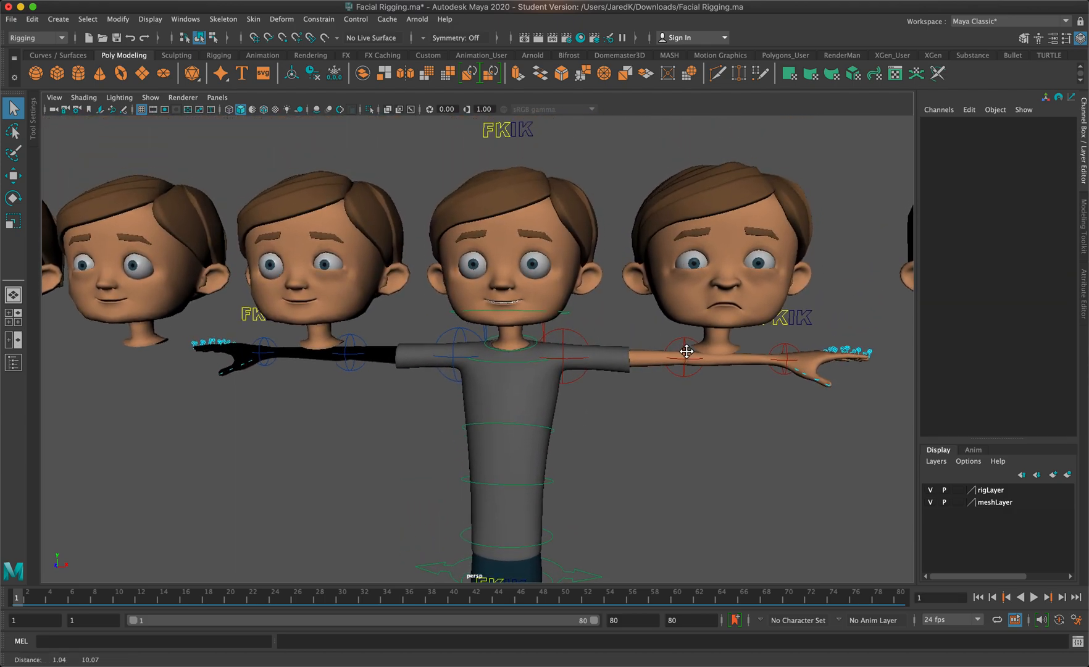
mouse_move(612, 310)
alt+mouse_down()
mouse_move(624, 313)
mouse_move(613, 314)
alt+mouse_up()
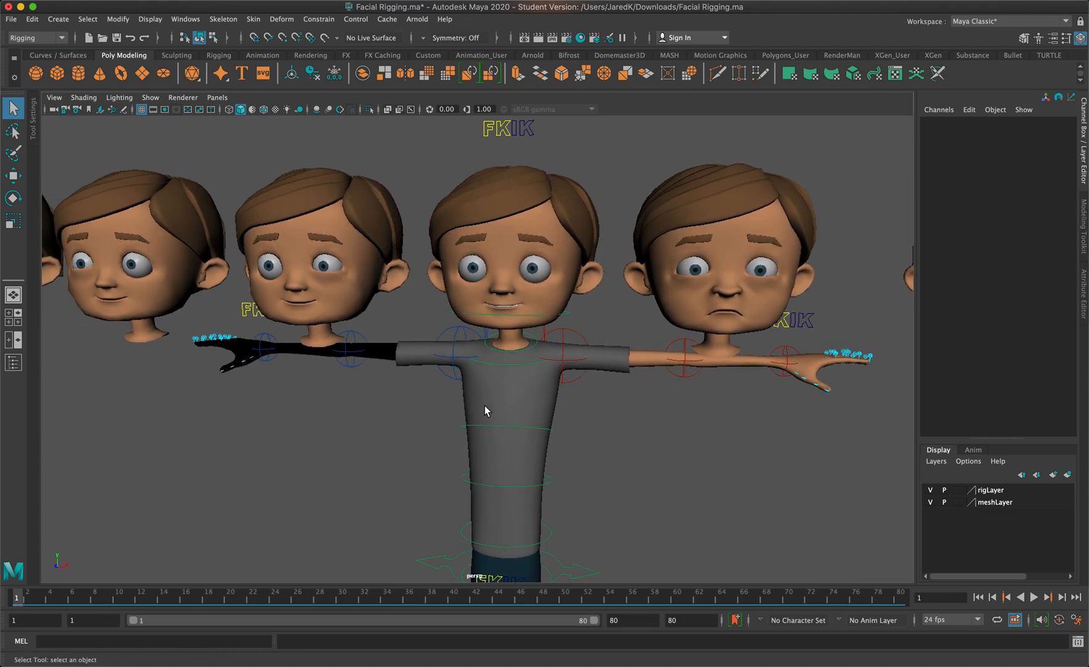
Try rotating the character's head with its FK control, then deselect the control
click(507, 315)
key(e)
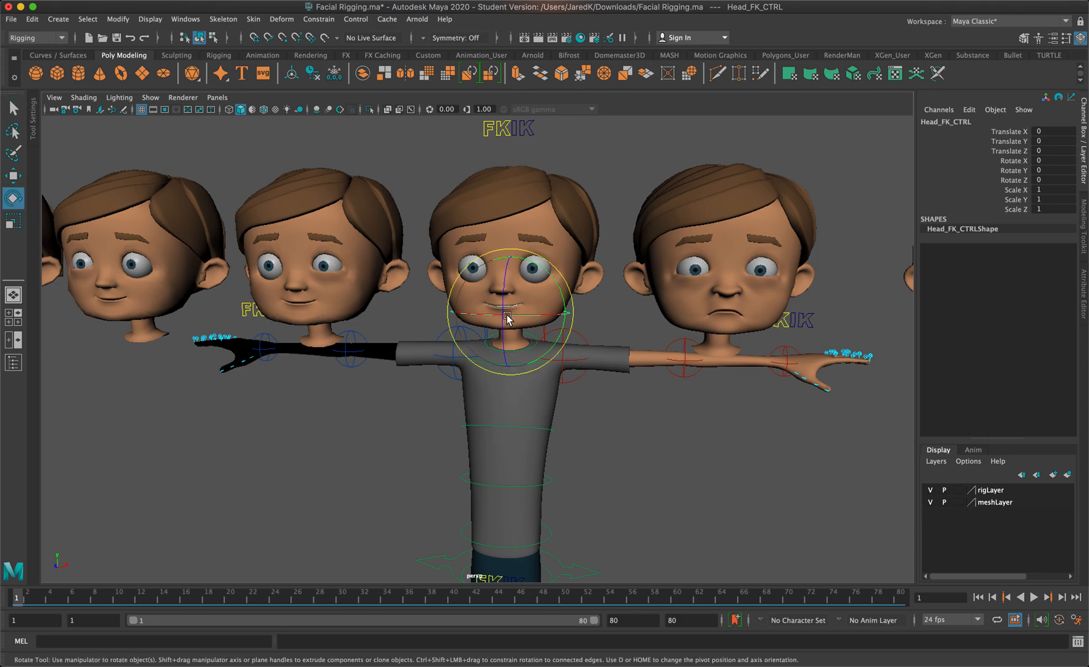
drag(499, 319, 499, 316)
click(615, 377)
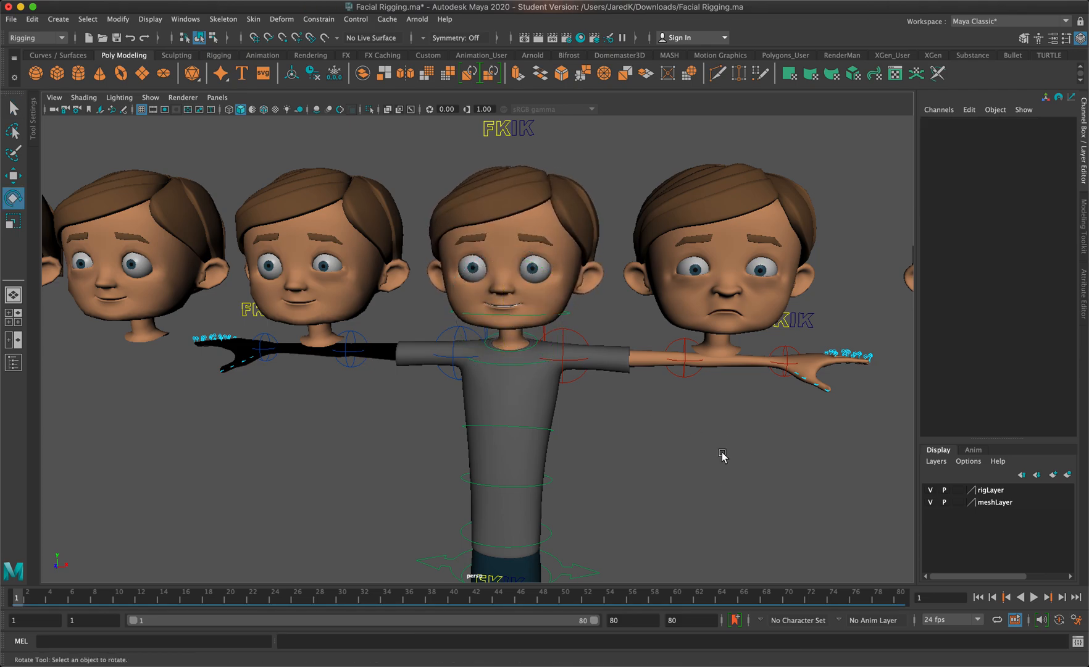
Inspect the rigged character's original head mesh and its inputs, then deselect it
click(478, 304)
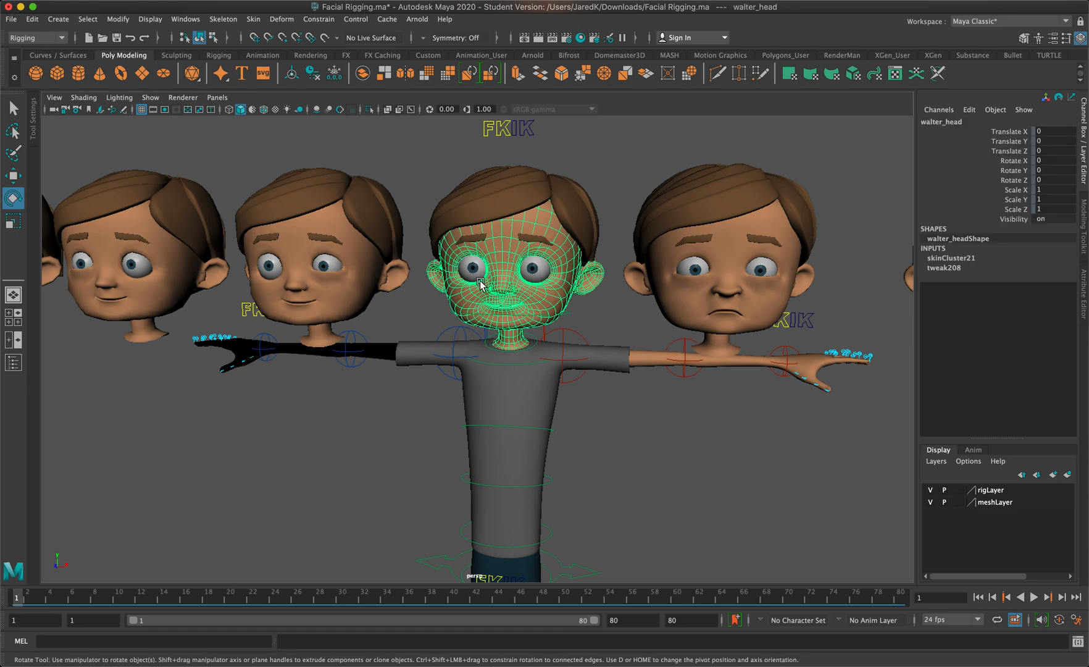
click(744, 420)
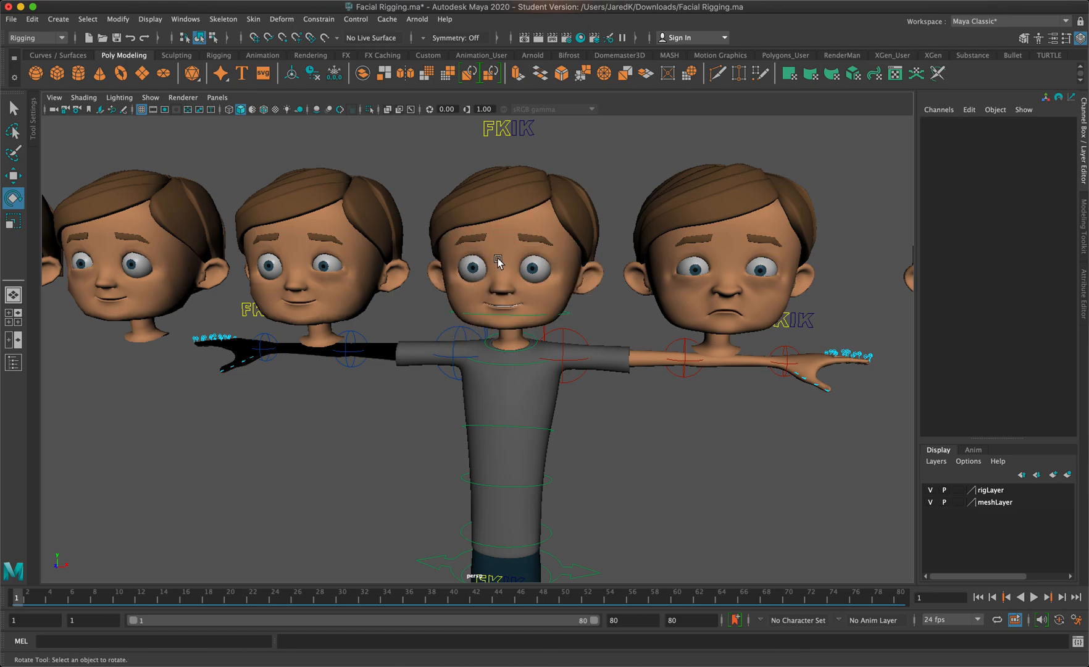
click(555, 297)
scroll(829, 348, down, 5)
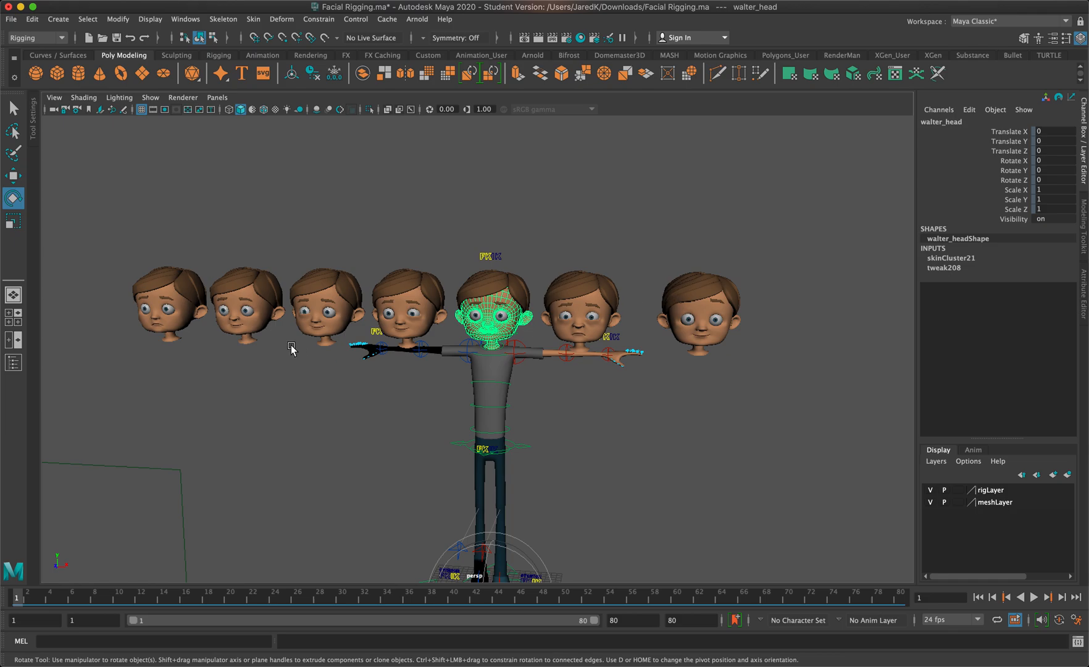
scroll(689, 415, up, 5)
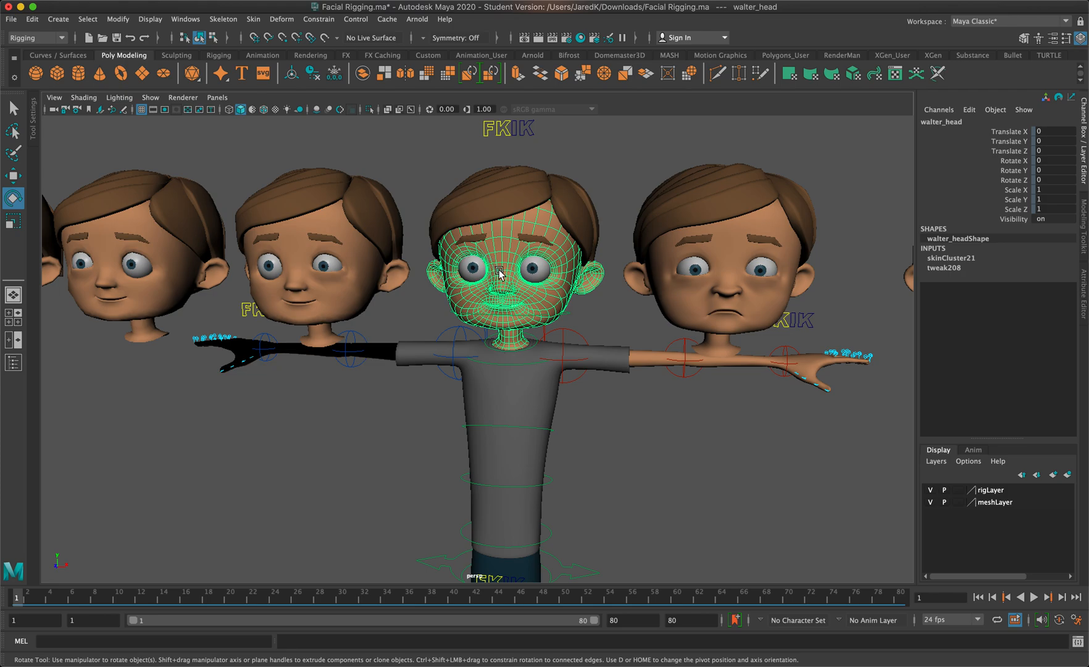
click(624, 285)
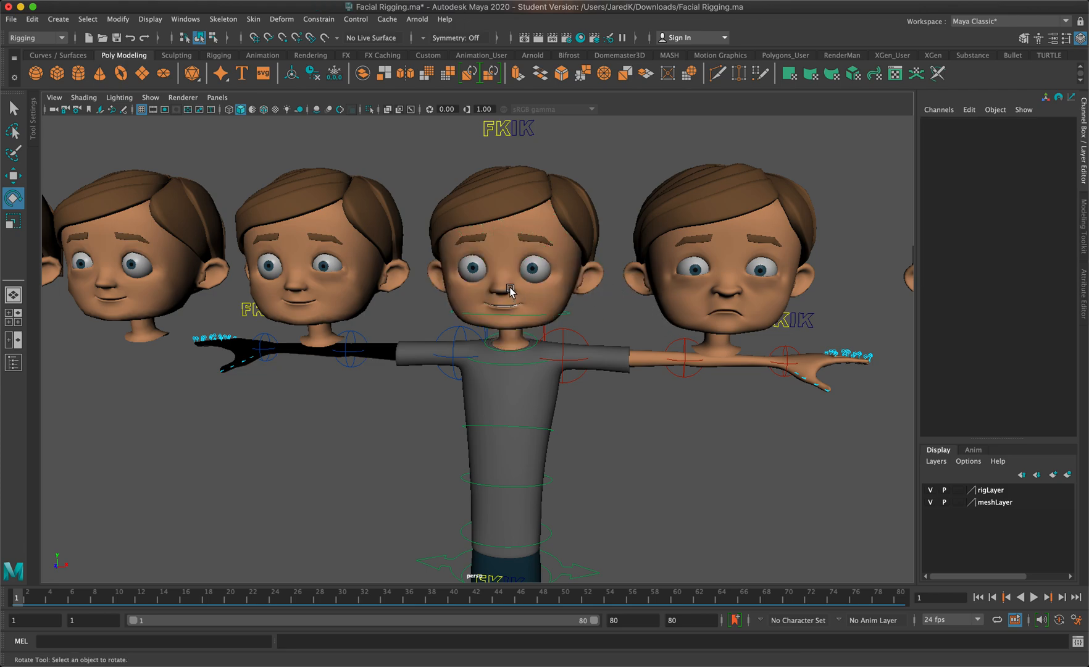
Compare the facial expressions of the duplicate heads on both sides of the rigged character
scroll(639, 309, up, 3)
scroll(639, 309, down, 3)
scroll(613, 312, down, 5)
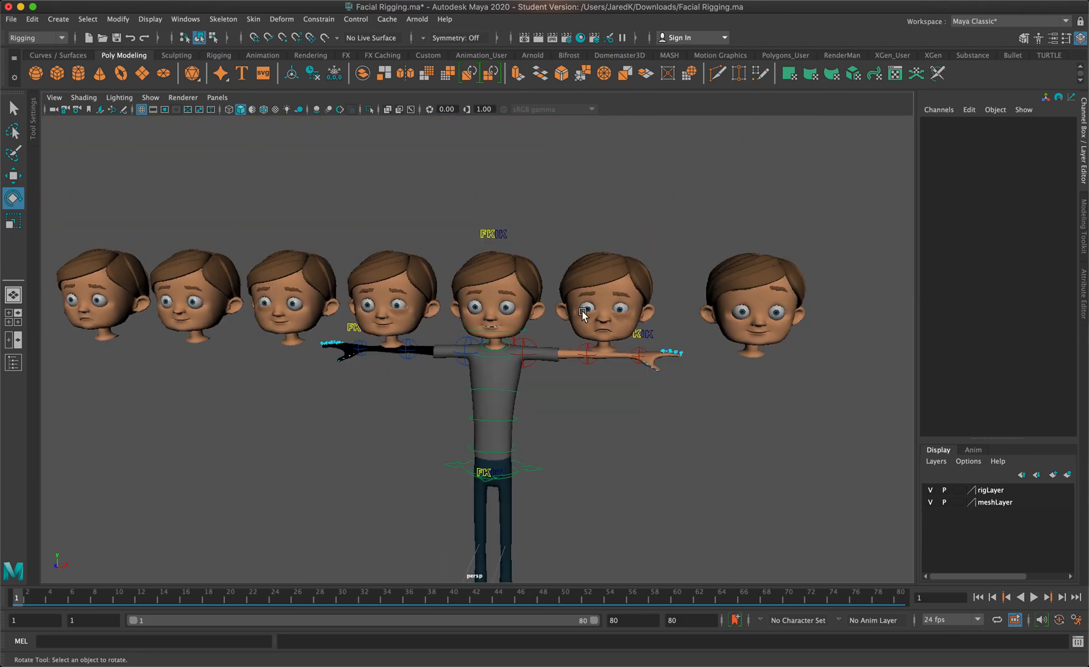
scroll(198, 345, up, 2)
alt+middle_drag(216, 343, 353, 321)
scroll(401, 322, up, 5)
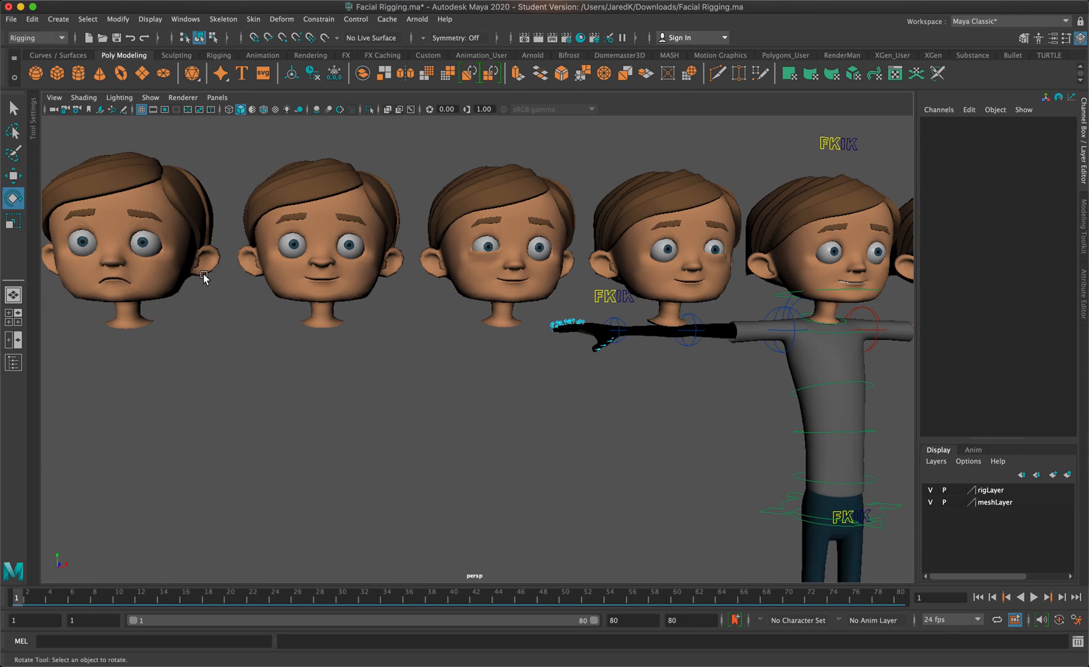
alt+drag(492, 291, 368, 317)
mouse_move(516, 301)
alt+mouse_down()
mouse_move(666, 265)
mouse_move(556, 298)
mouse_move(499, 294)
alt+mouse_up()
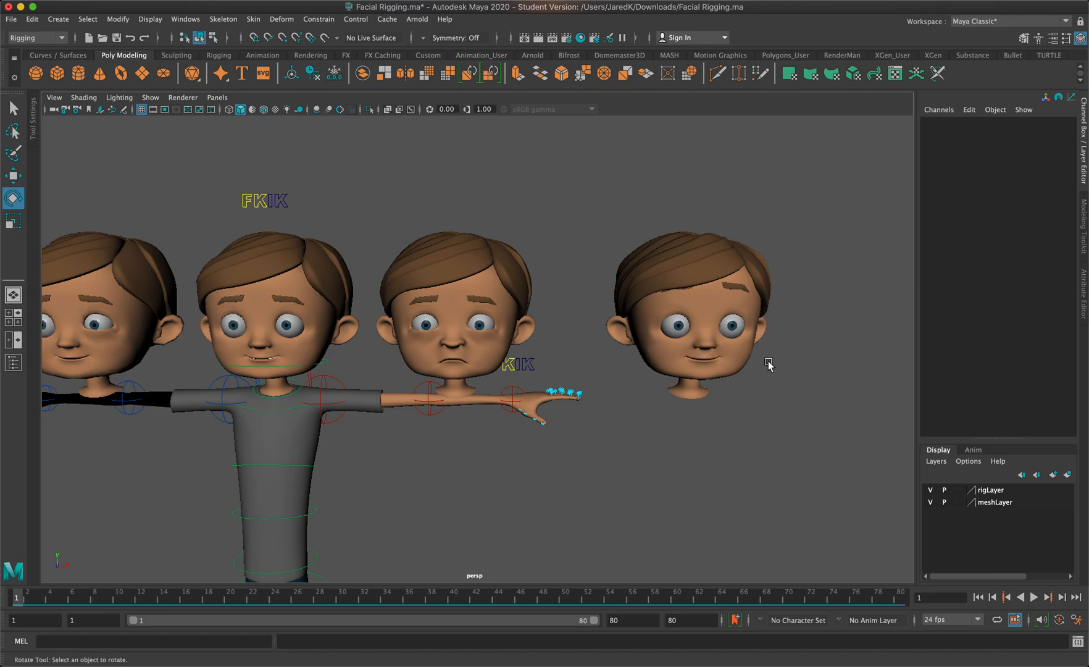
Inspect the separate duplicate head walter_head1 and compare it with the rigged character's head
click(739, 357)
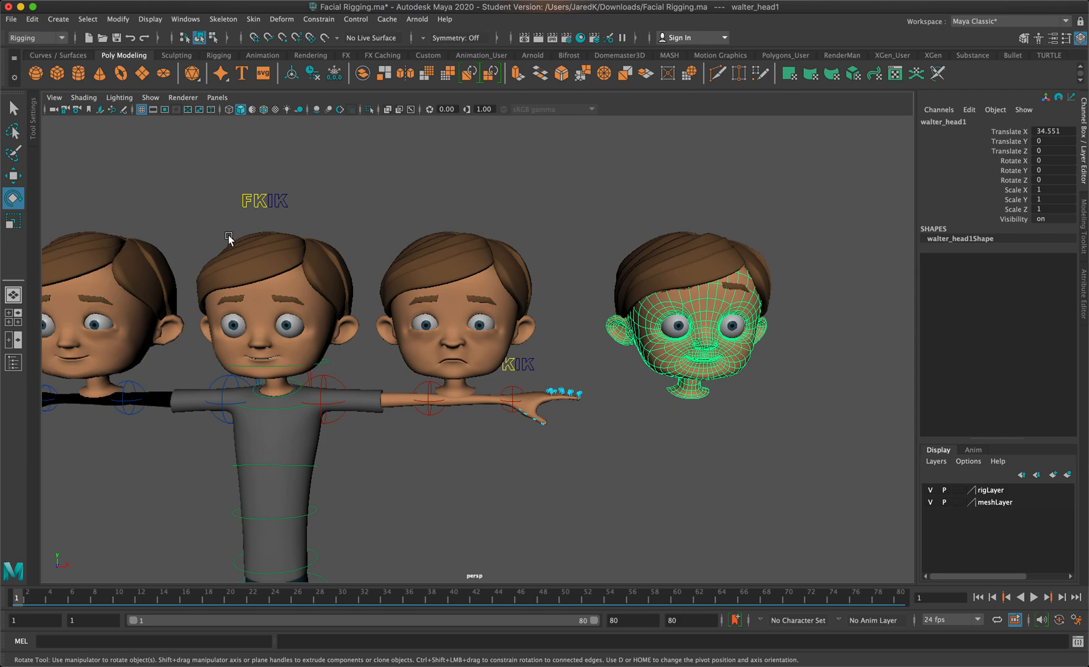
scroll(731, 377, up, 5)
alt+middle_drag(727, 372, 509, 370)
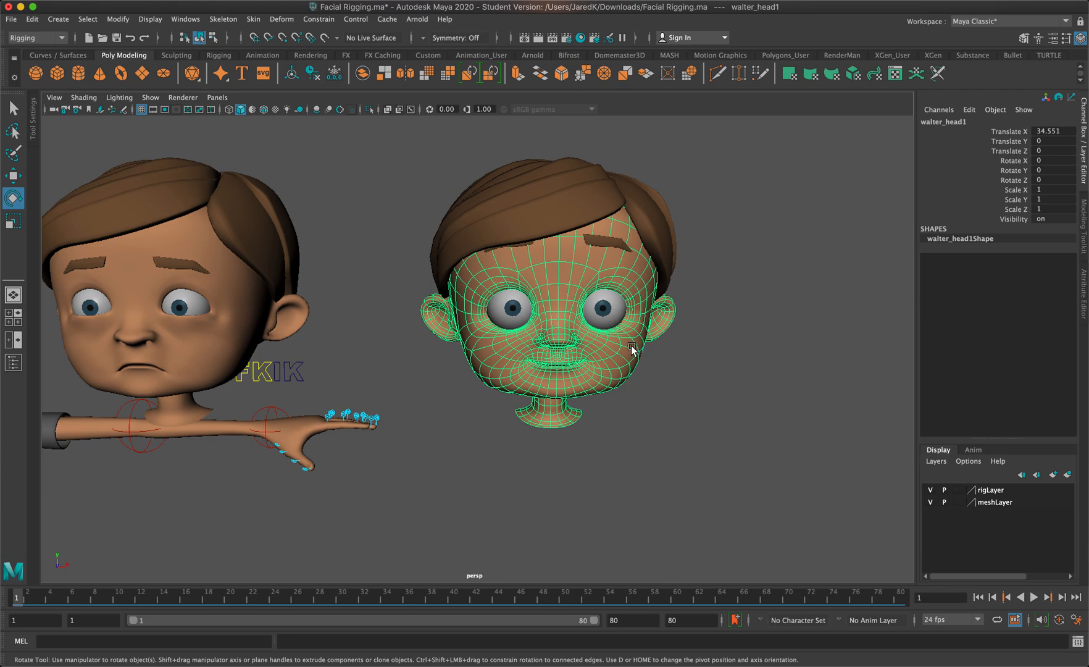
click(758, 389)
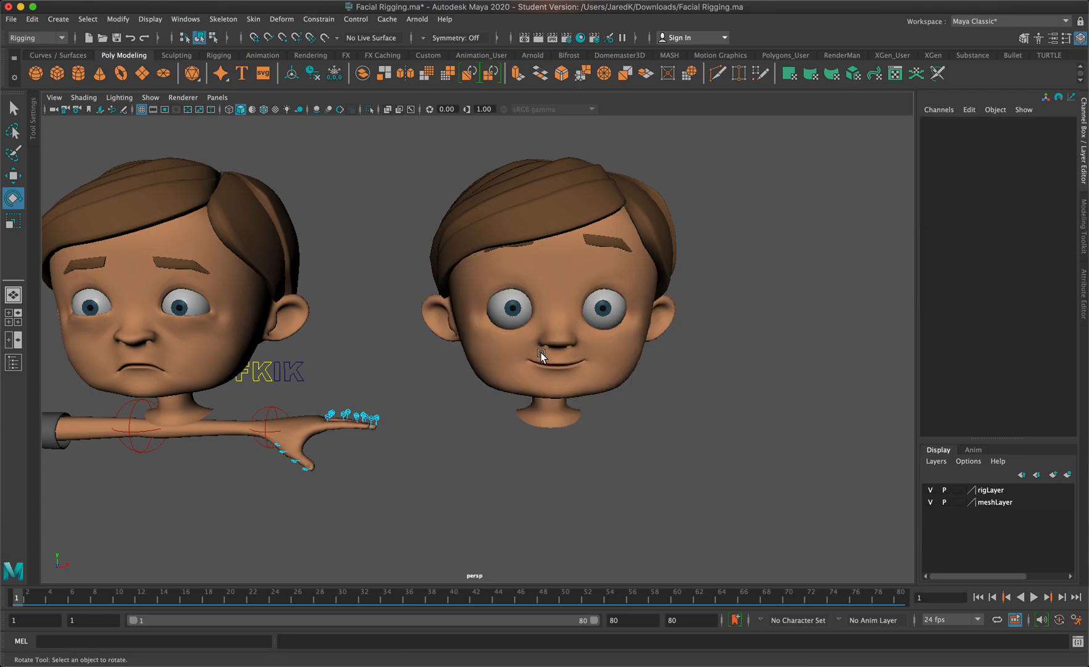
scroll(534, 352, down, 2)
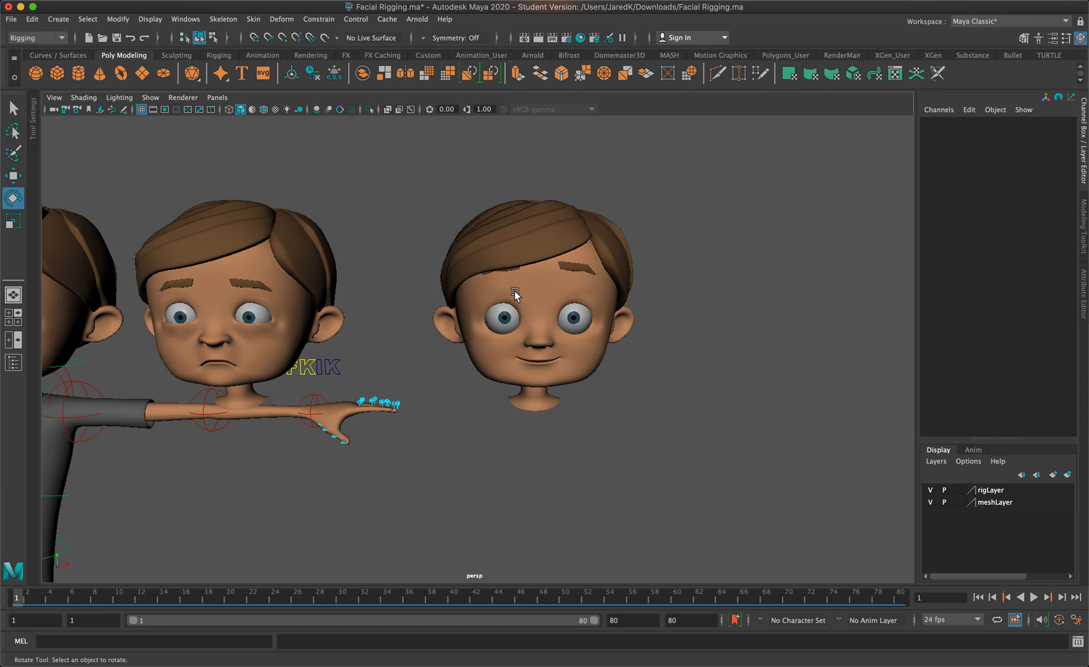
alt+middle_drag(506, 296, 698, 296)
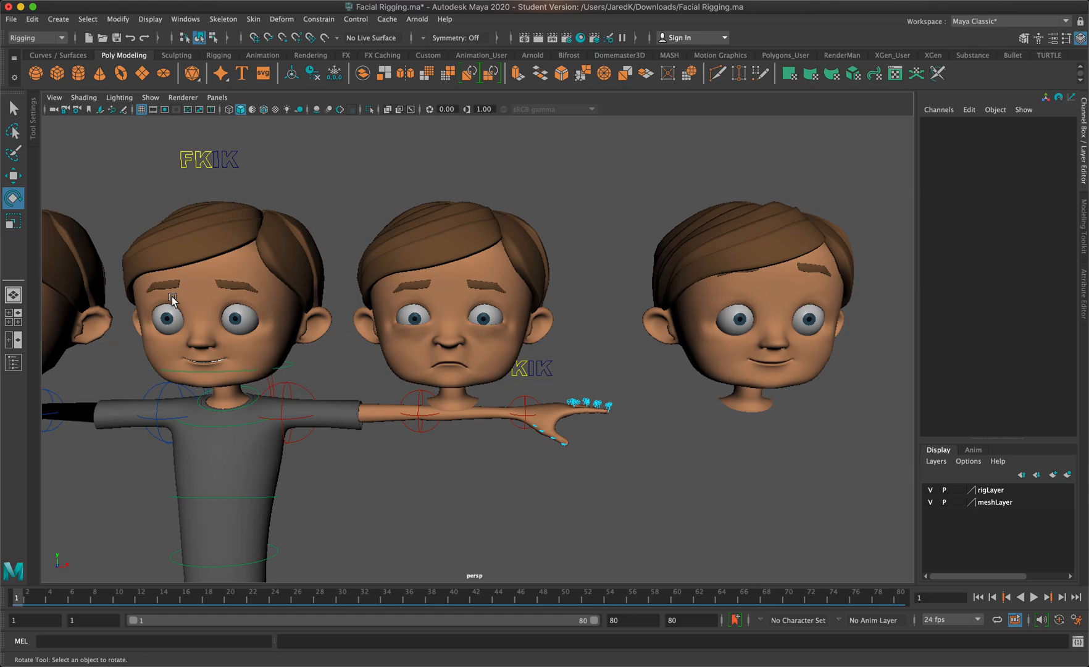
mouse_move(326, 335)
alt+mouse_down()
mouse_move(312, 328)
mouse_move(338, 329)
alt+mouse_up()
scroll(338, 331, down, 5)
alt+middle_drag(338, 332, 374, 344)
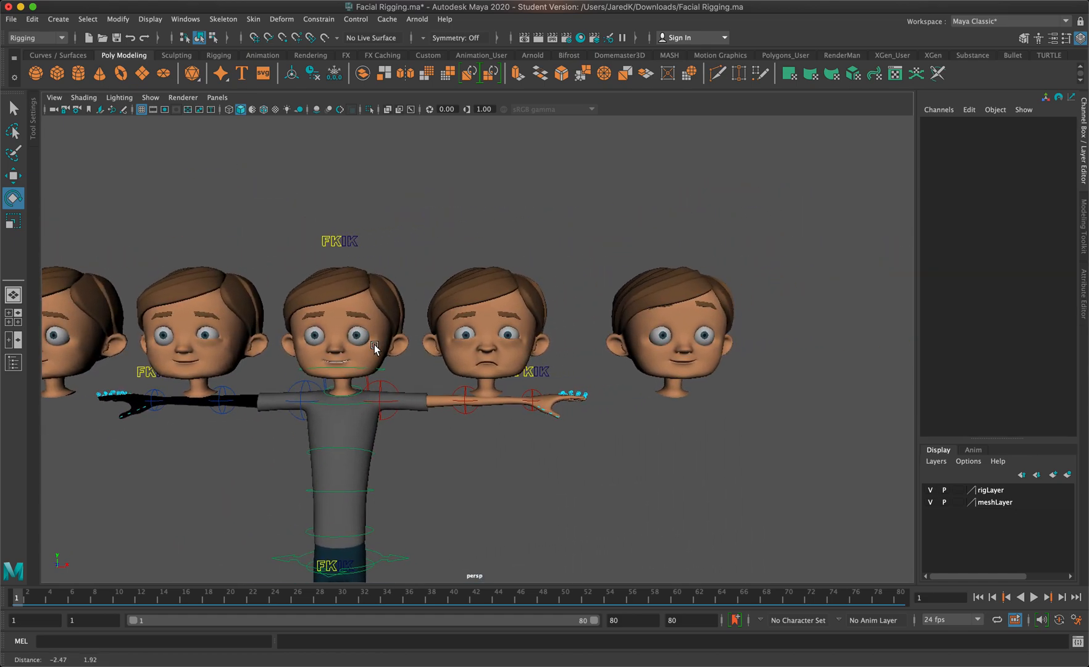
scroll(696, 304, up, 5)
alt+middle_drag(696, 305, 283, 345)
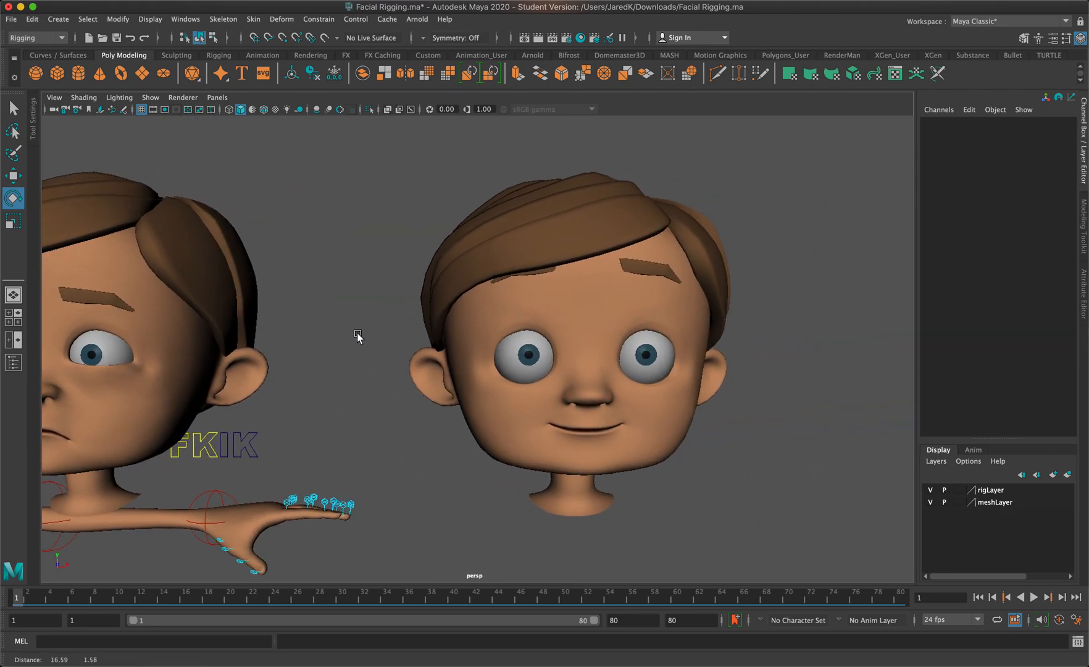
Select the duplicate head walter_head1, frame it from the front and switch it to vertex editing
click(586, 295)
alt+drag(790, 382, 754, 379)
key(f)
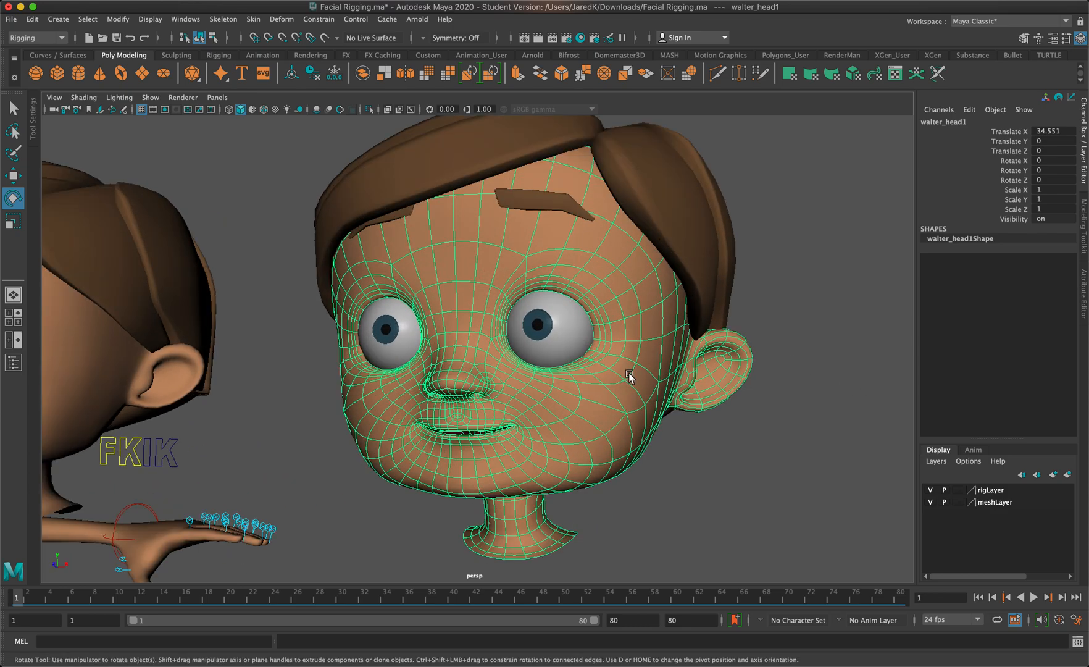
alt+middle_drag(532, 284, 540, 293)
right_drag(497, 269, 461, 263)
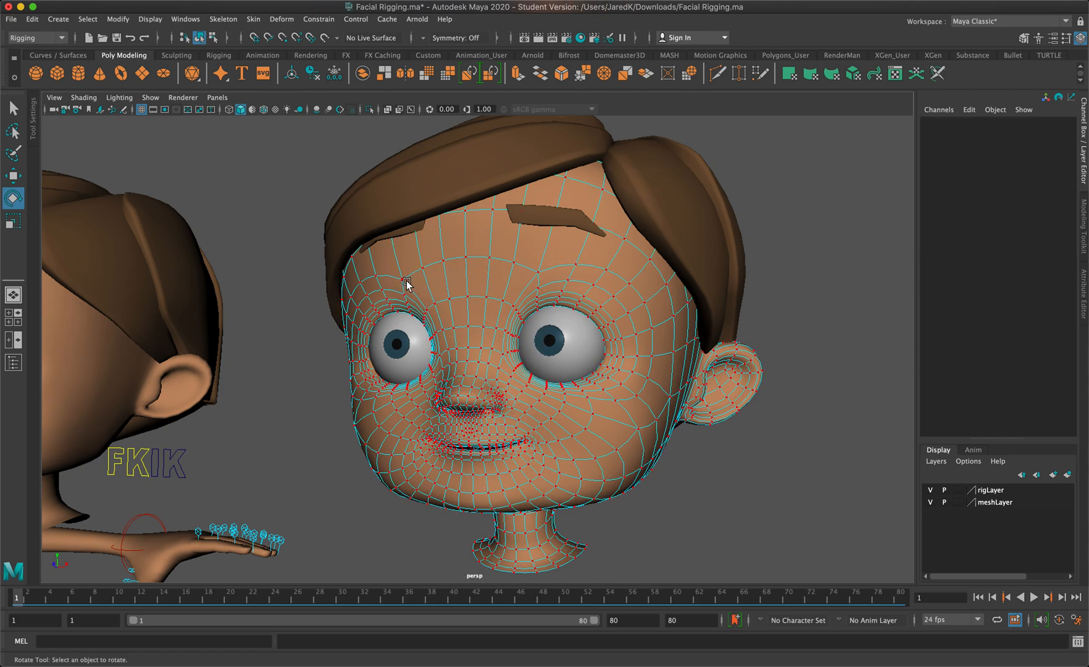
alt+drag(406, 284, 435, 280)
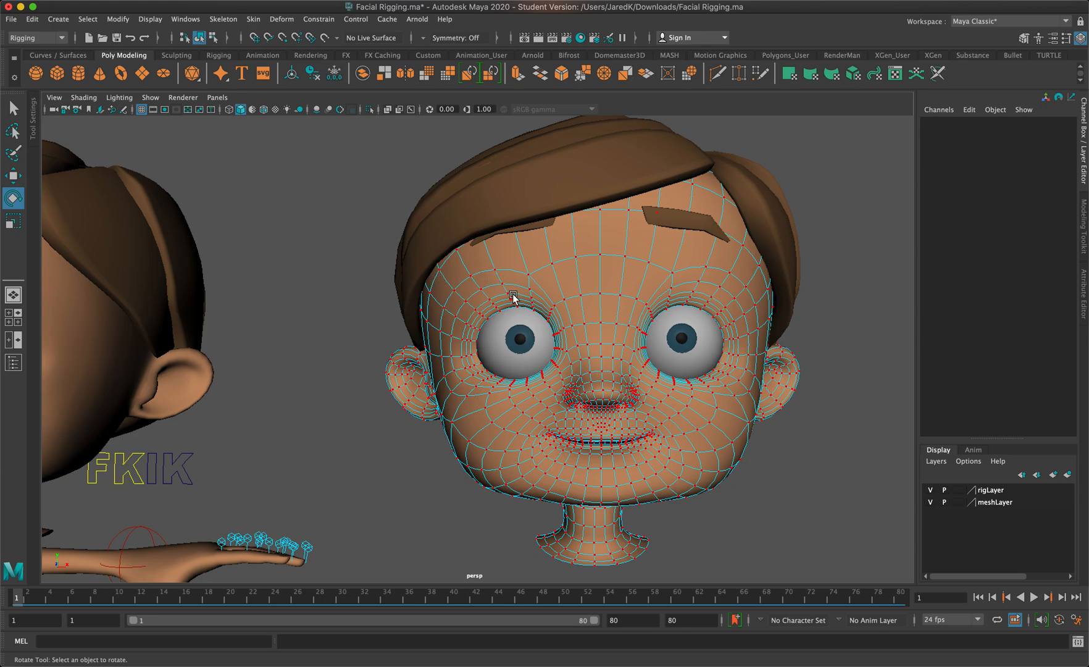
Select the row of brow vertices above both eyes, move it up about 0.72 units without soft selection, and undo the move
click(529, 273)
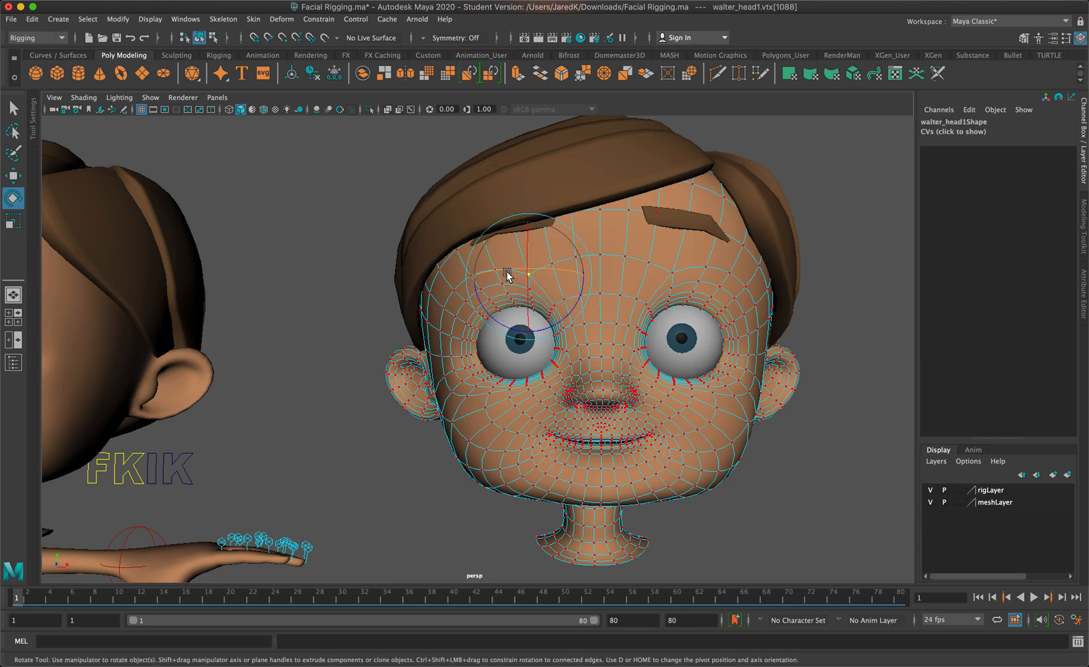
key(w)
key(q)
shift+click(496, 270)
shift+click(471, 276)
shift+click(455, 290)
shift+click(707, 268)
shift+click(747, 285)
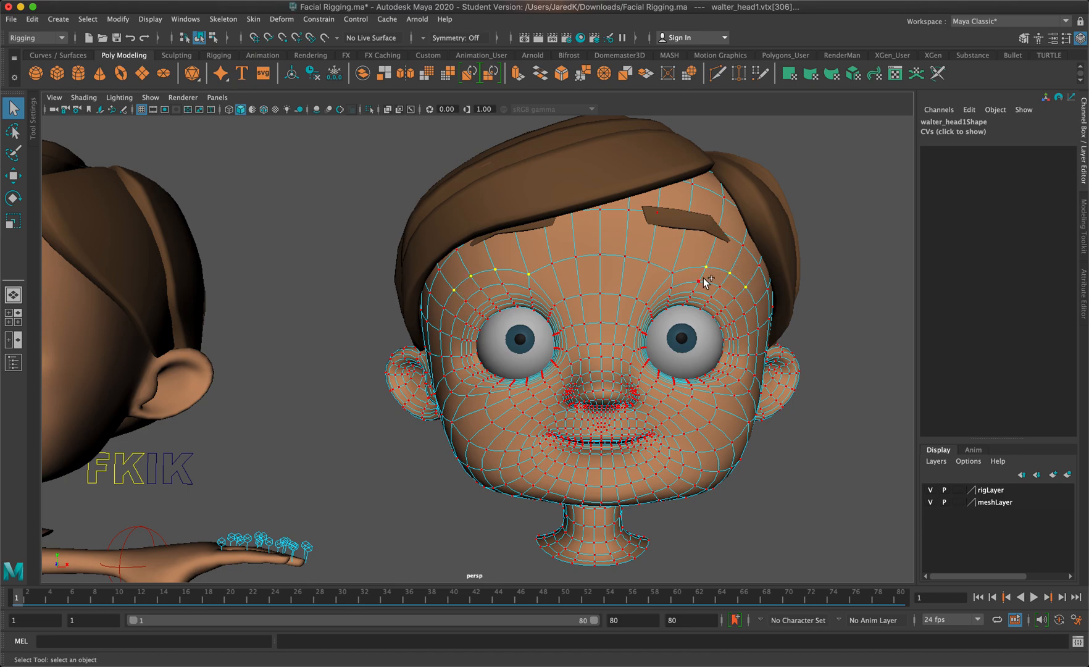
shift+click(681, 269)
key(w)
drag(600, 226, 610, 197)
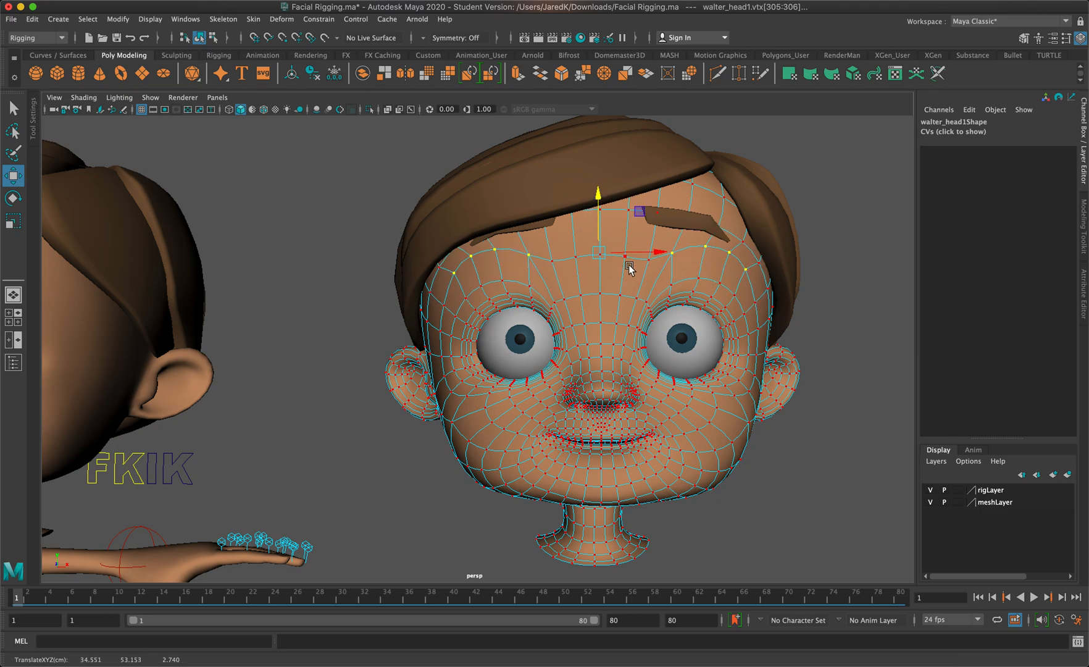
key(ctrl+z)
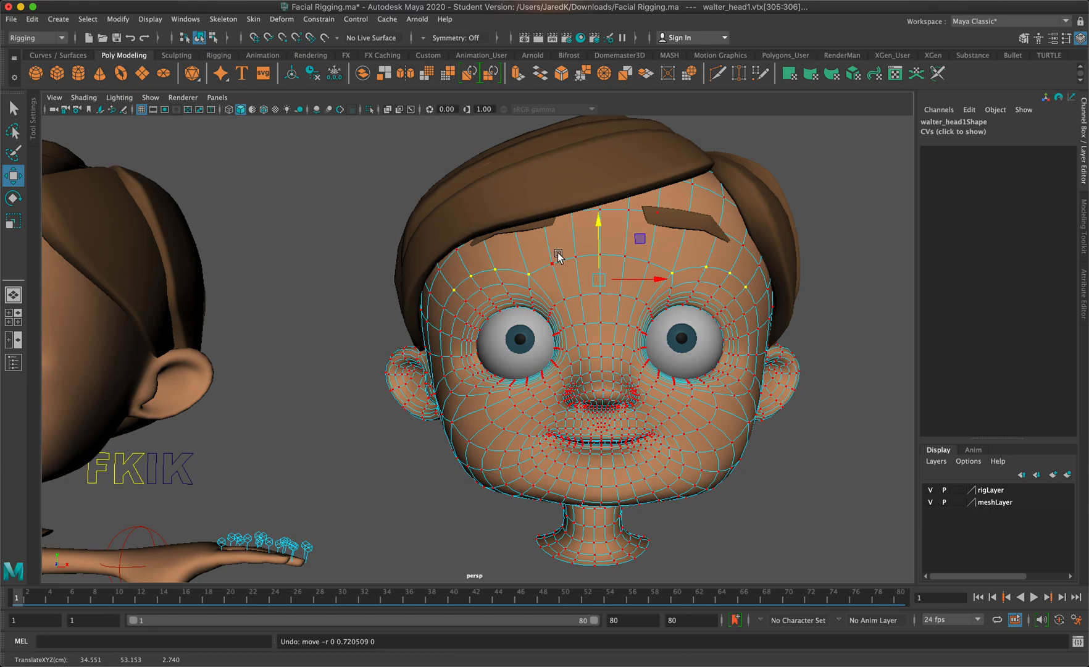
Turn on Soft Select and test its falloff on the middle forehead vertex and a vertex above one eye
click(575, 257)
click(599, 254)
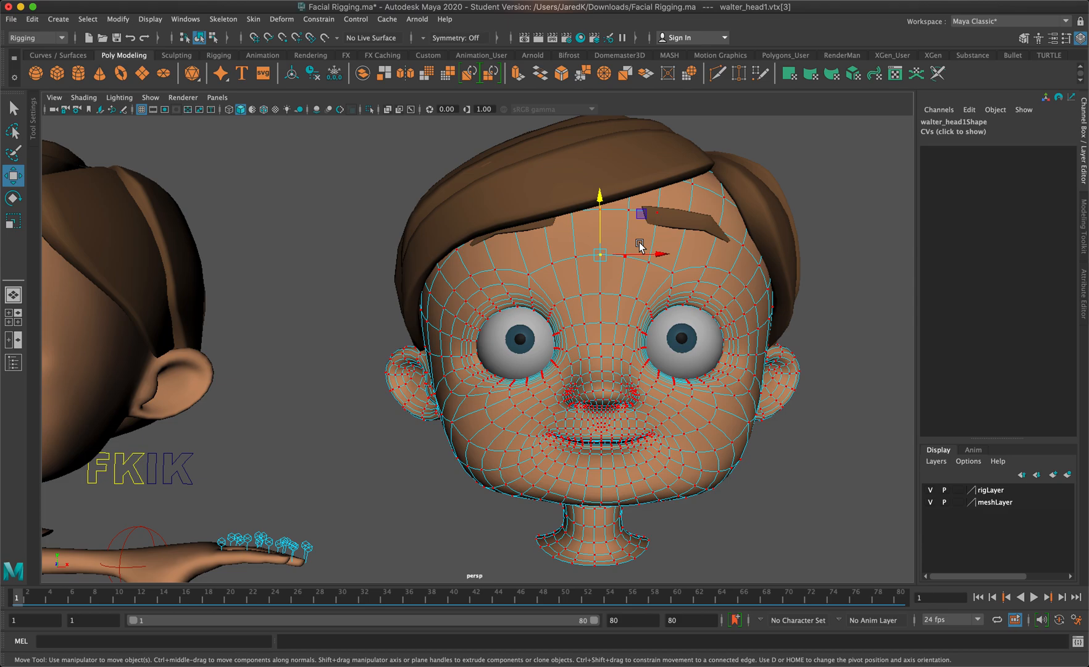
key(b)
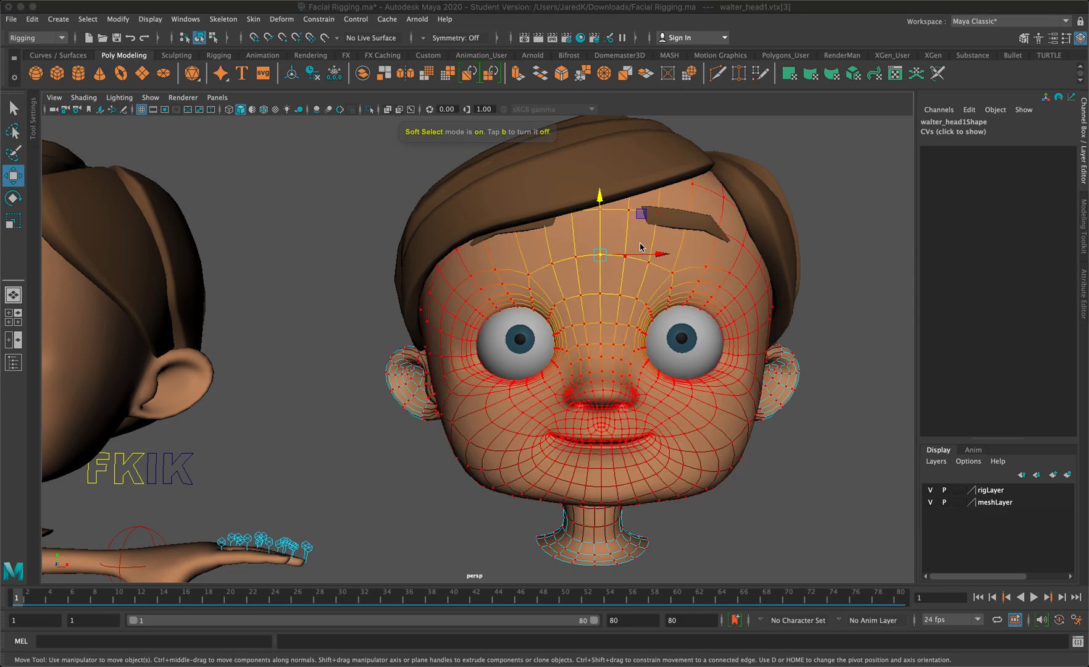
click(471, 276)
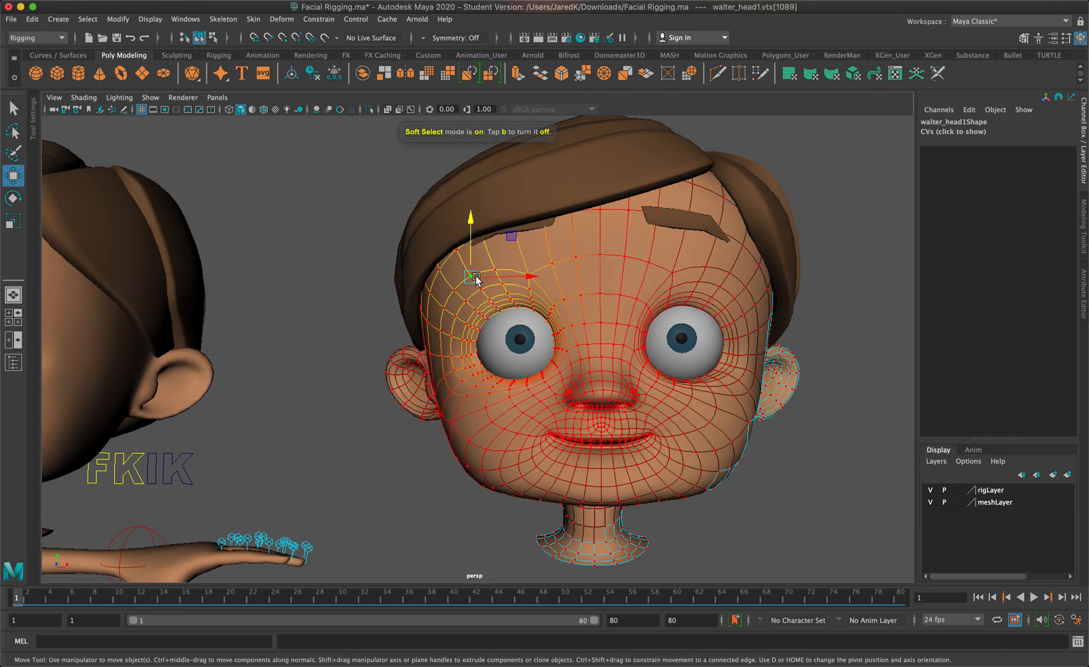
Select the row of brow vertices above both eyes on the duplicate head with Soft Select active
click(727, 272)
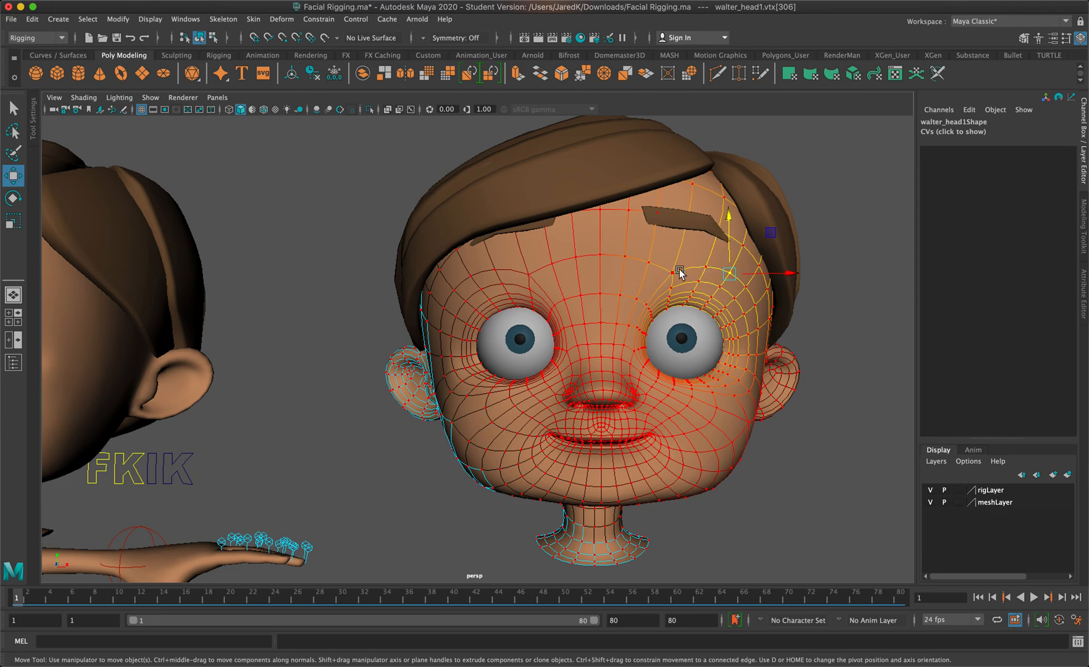
shift+click(747, 286)
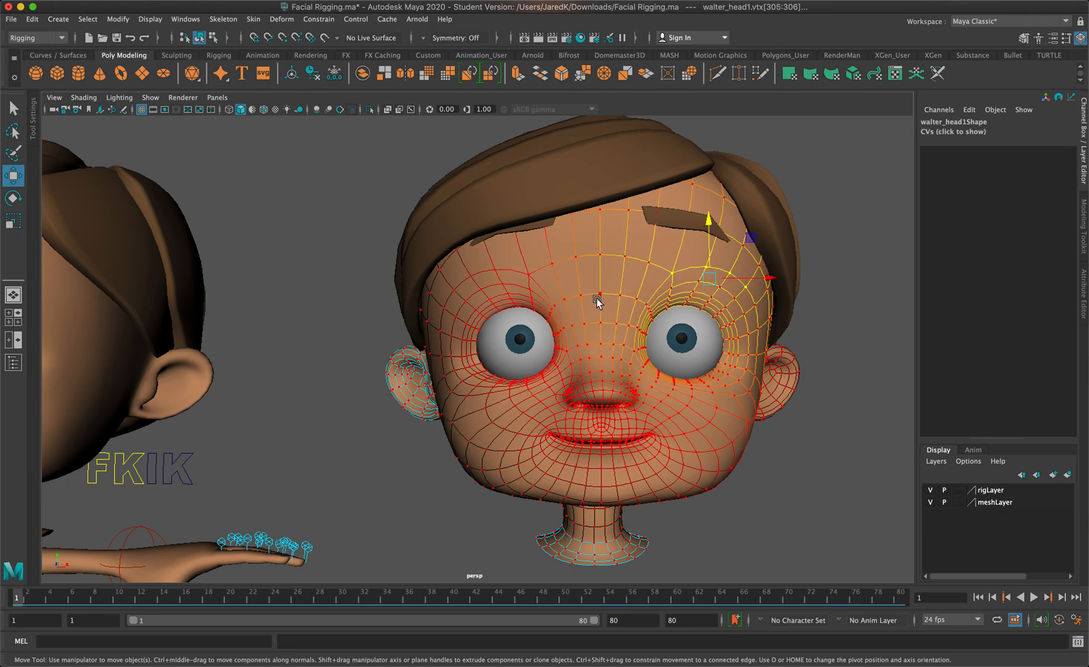
shift+click(528, 277)
shift+click(500, 271)
shift+click(474, 279)
shift+click(456, 294)
Try moving the soft-selected brow vertices down and then up, undoing each move
drag(599, 221, 590, 244)
key(ctrl+z)
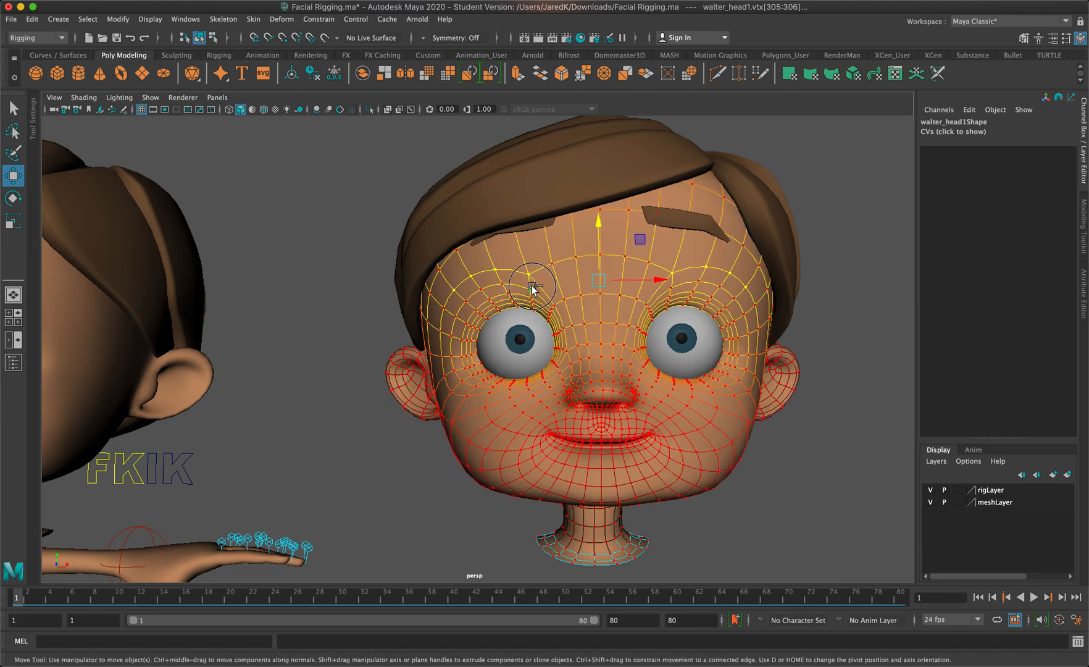
drag(604, 223, 608, 212)
key(ctrl+z)
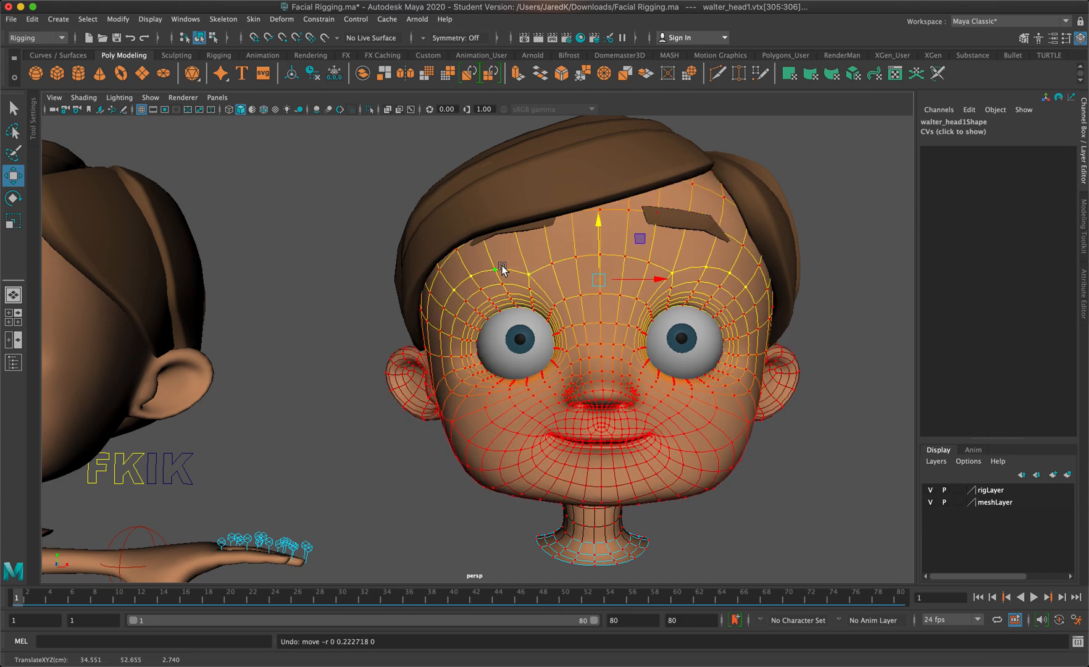
Reduce the Move tool's Soft Select falloff radius to 0.47, try raising the brow vertices slightly, and undo the move
double_click(14, 178)
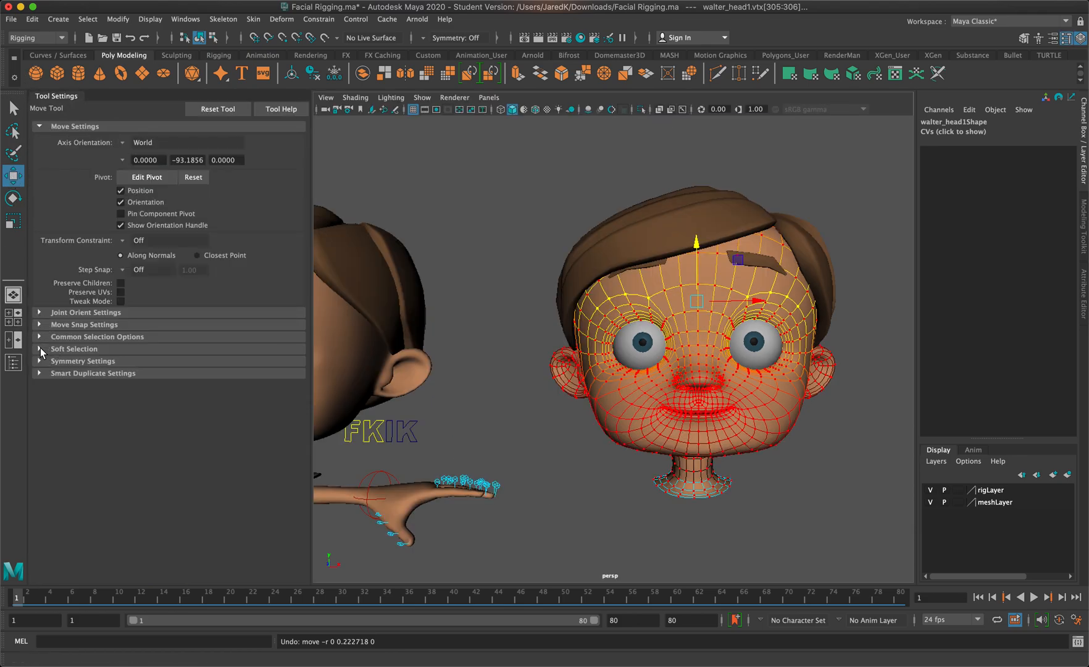
click(66, 348)
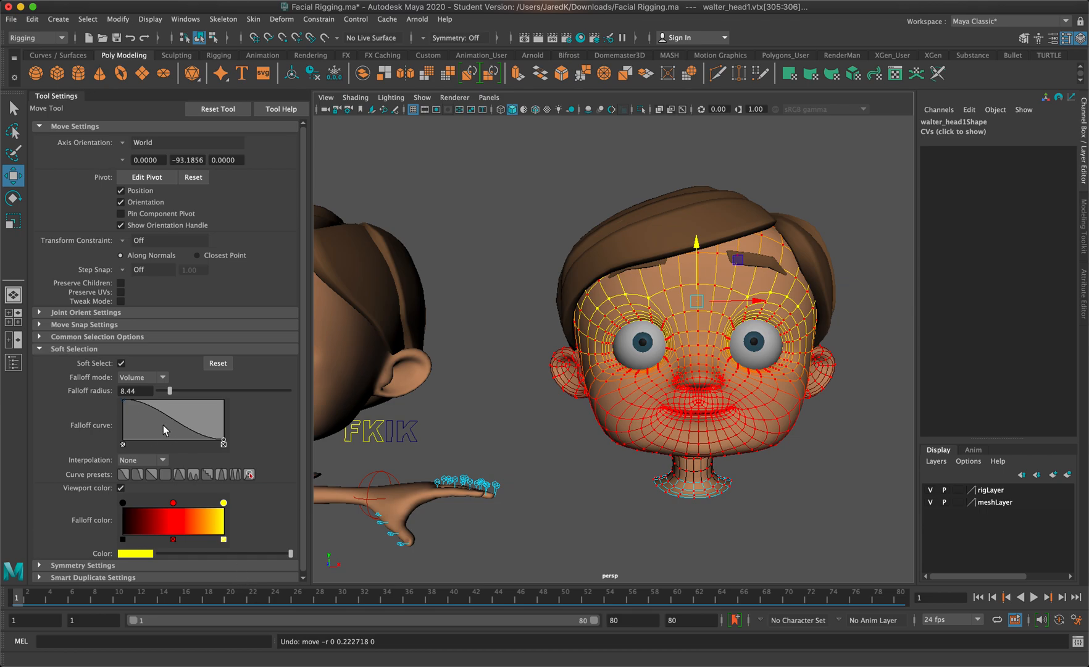
drag(169, 394, 159, 396)
drag(695, 240, 695, 237)
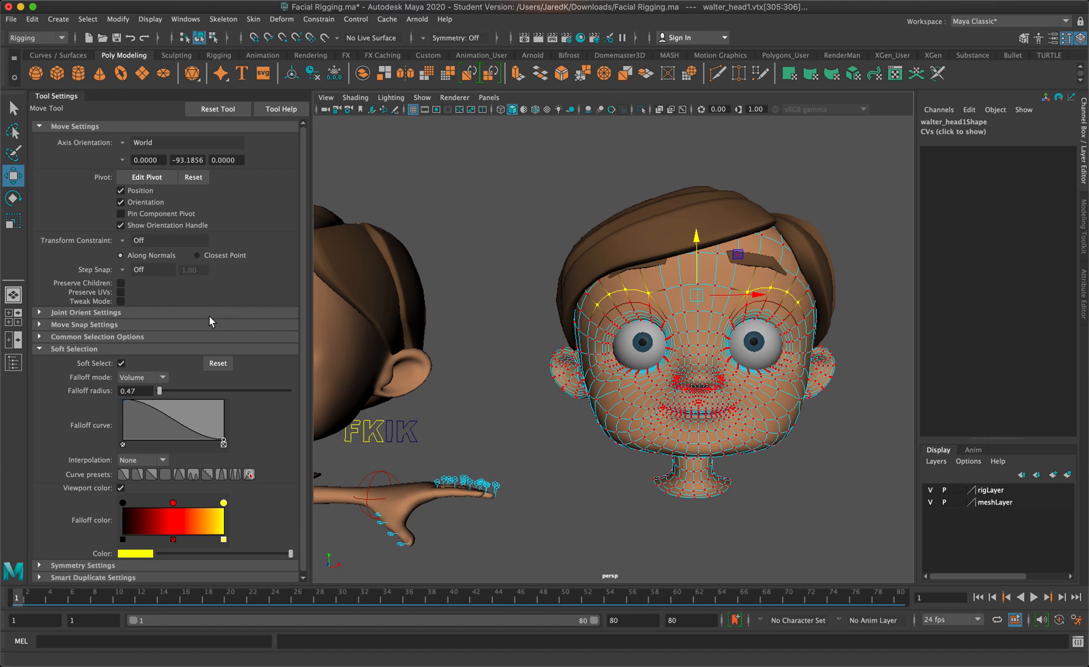
key(ctrl+z)
Set the Soft Select falloff radius to 1.41 and raise the brow vertices above both eyes slightly
drag(162, 392, 161, 392)
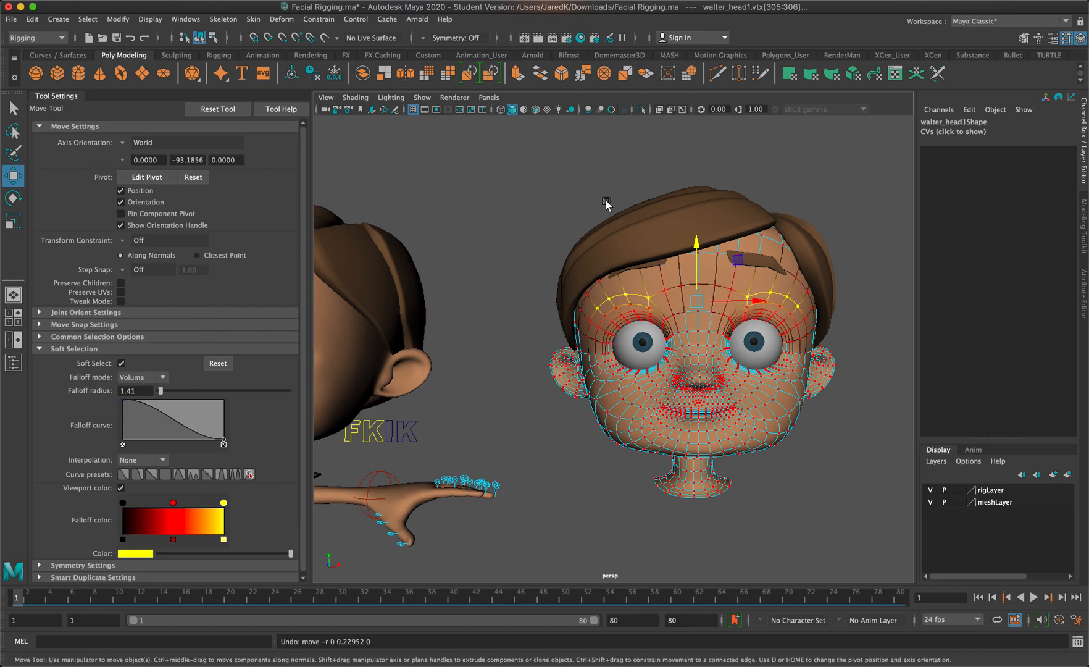
drag(698, 245, 705, 241)
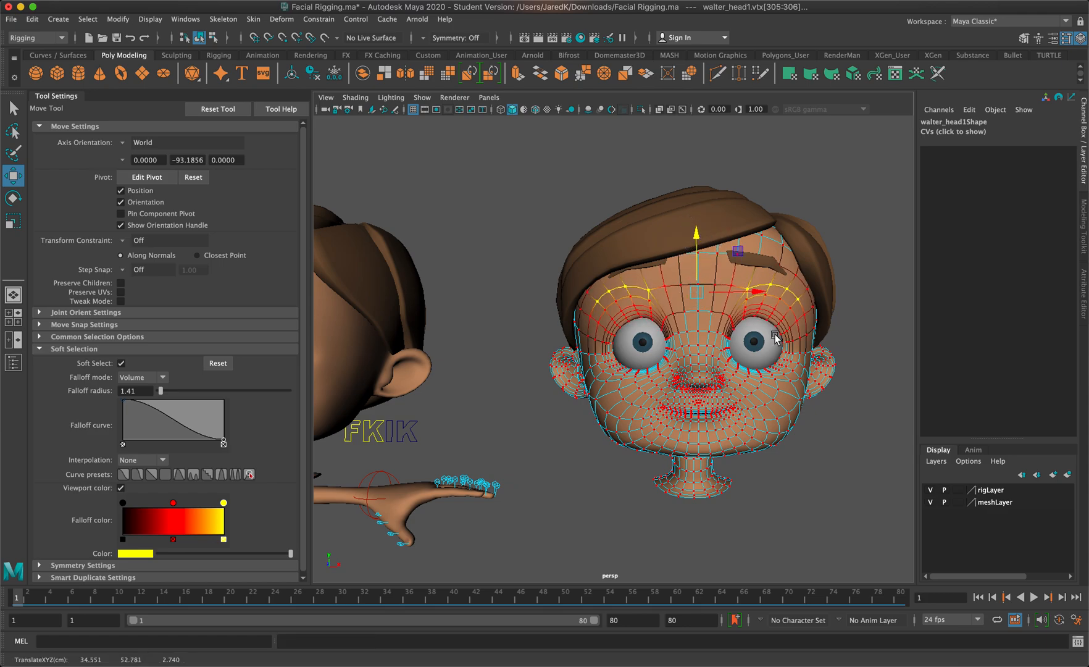
scroll(783, 341, up, 5)
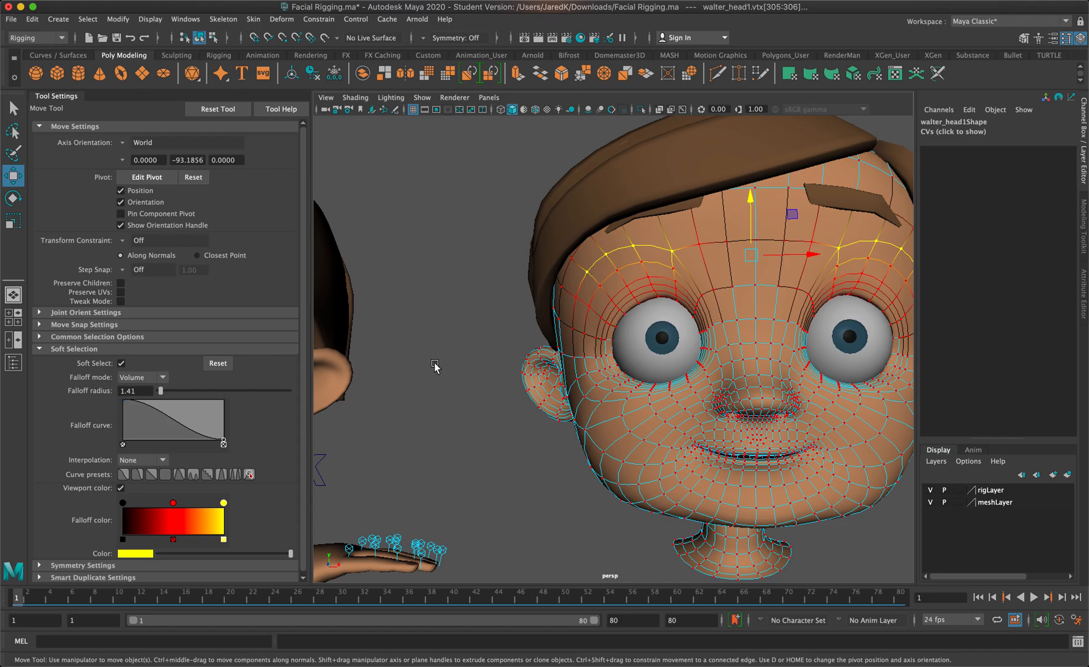
Select the matching vertex on each side of the lower jaw and move the soft-selected pair slightly down
alt+drag(649, 312, 573, 237)
alt+drag(554, 318, 589, 339)
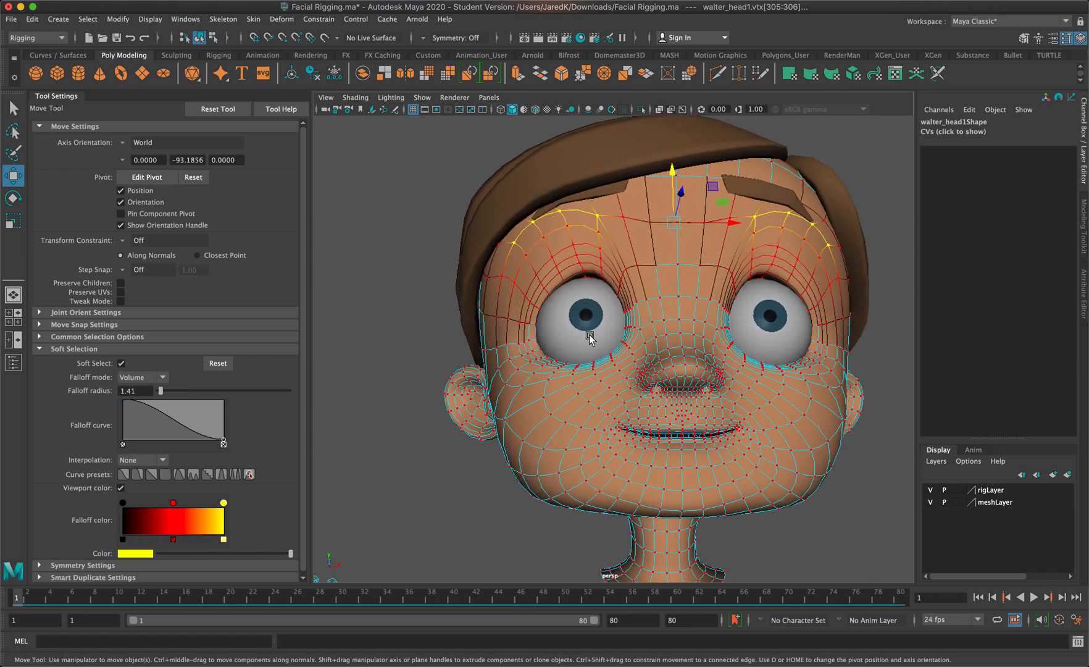
click(539, 474)
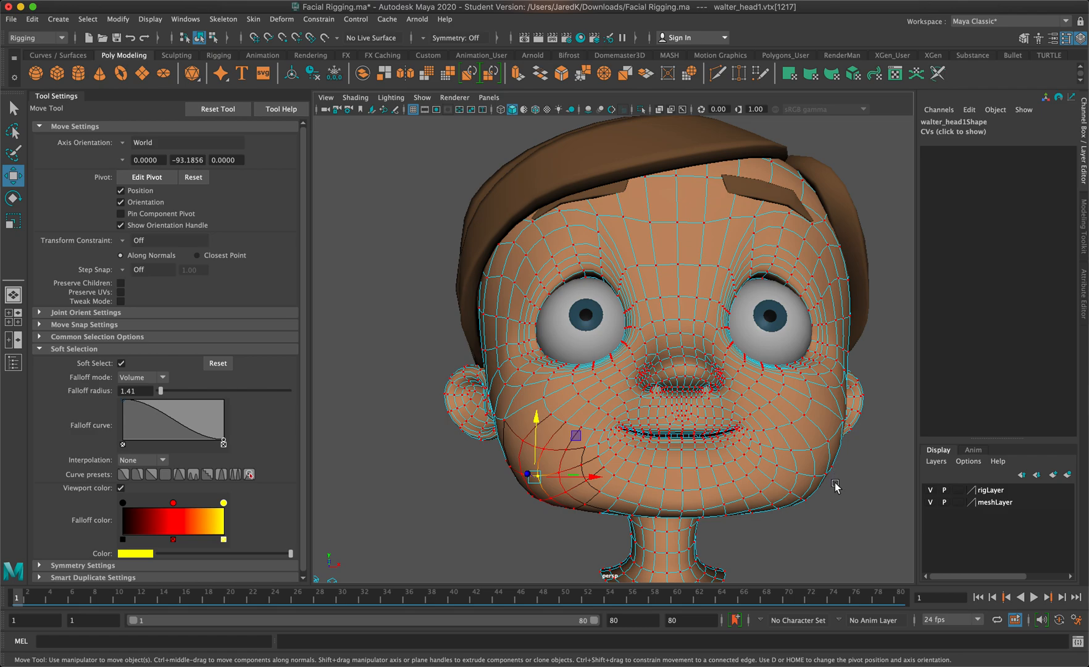
alt+drag(834, 484, 828, 483)
shift+click(795, 467)
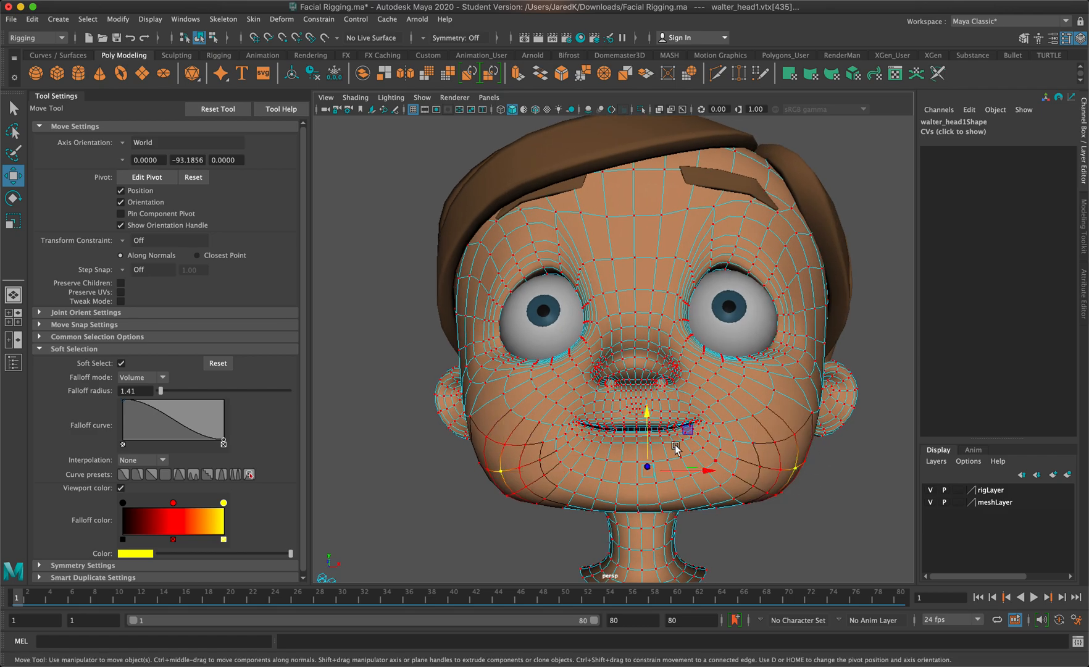
drag(647, 416, 651, 430)
Select the matching vertex on each cheek below the eyes and scale the pair slightly apart horizontally
alt+drag(768, 384, 764, 401)
click(745, 435)
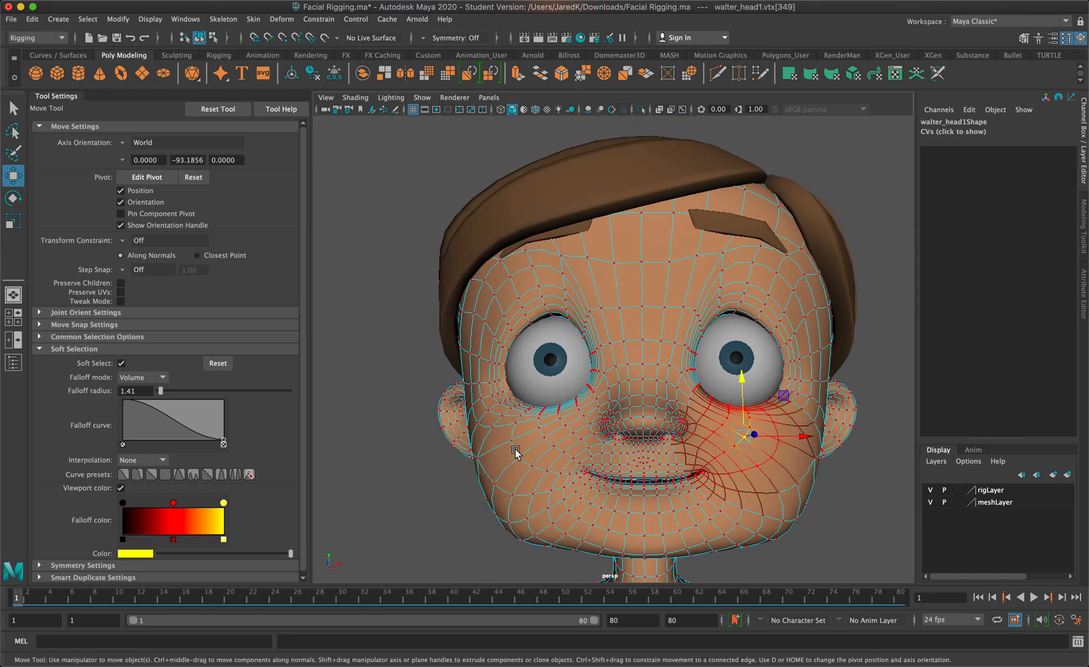
shift+click(544, 437)
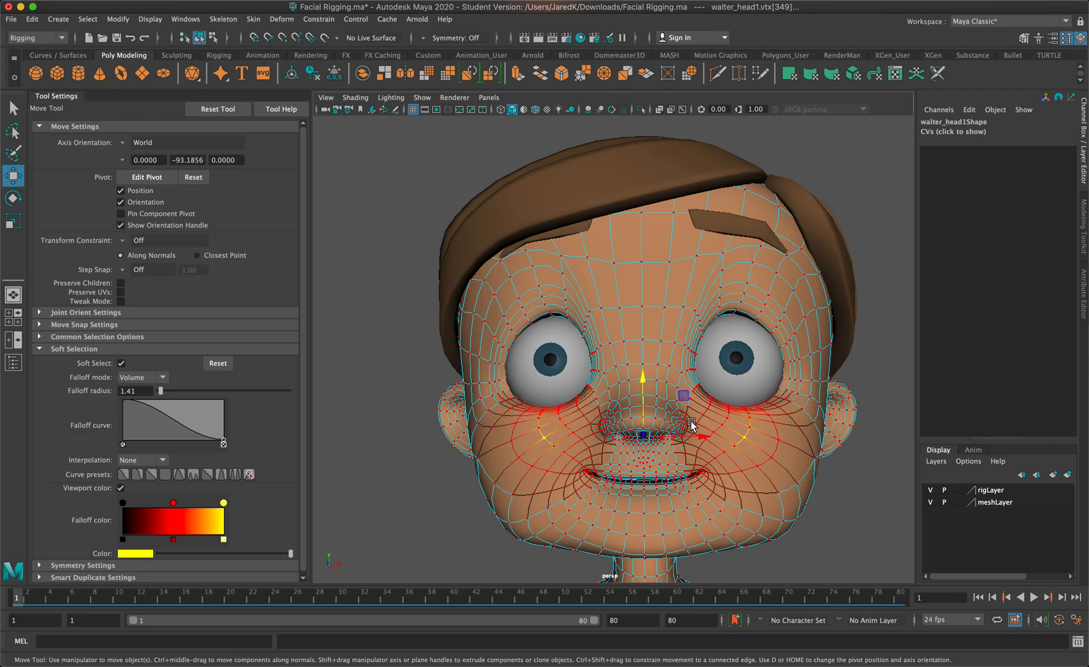
key(r)
mouse_move(698, 435)
mouse_down()
mouse_move(712, 438)
mouse_move(704, 434)
mouse_up()
Lower the soft-selected cheek vertices slightly and scale them a little closer together horizontally
key(w)
drag(646, 381, 651, 399)
key(r)
drag(700, 454, 693, 455)
Return to object mode and select the whole sculpted duplicate head
click(861, 302)
right_drag(641, 305, 674, 286)
click(837, 239)
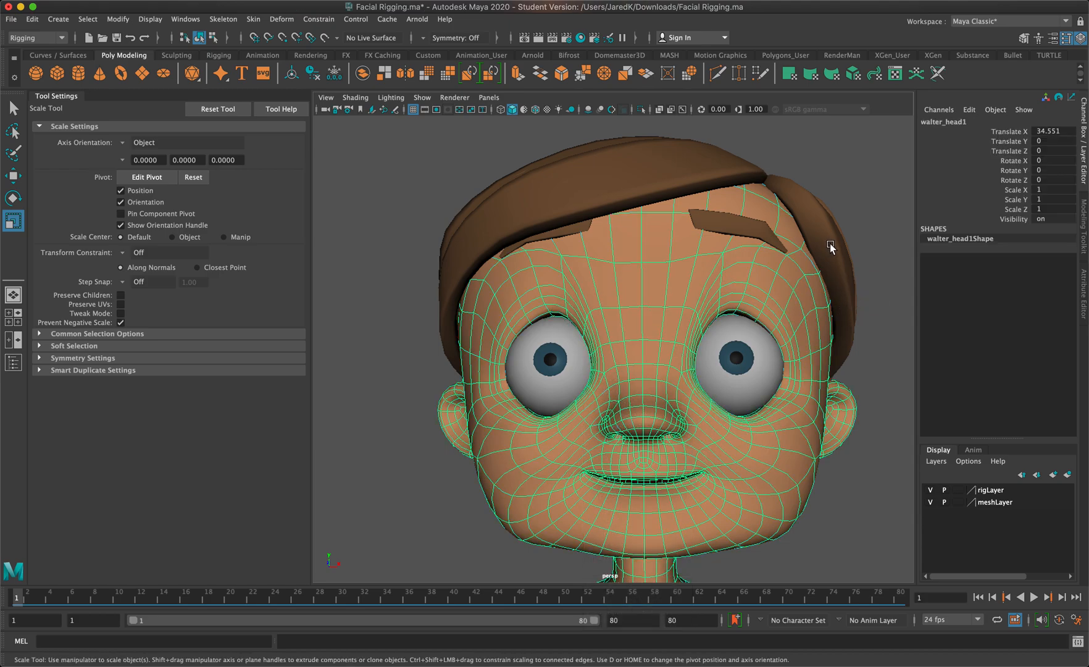
scroll(601, 368, down, 10)
alt+drag(558, 376, 571, 388)
alt+middle_drag(571, 388, 737, 362)
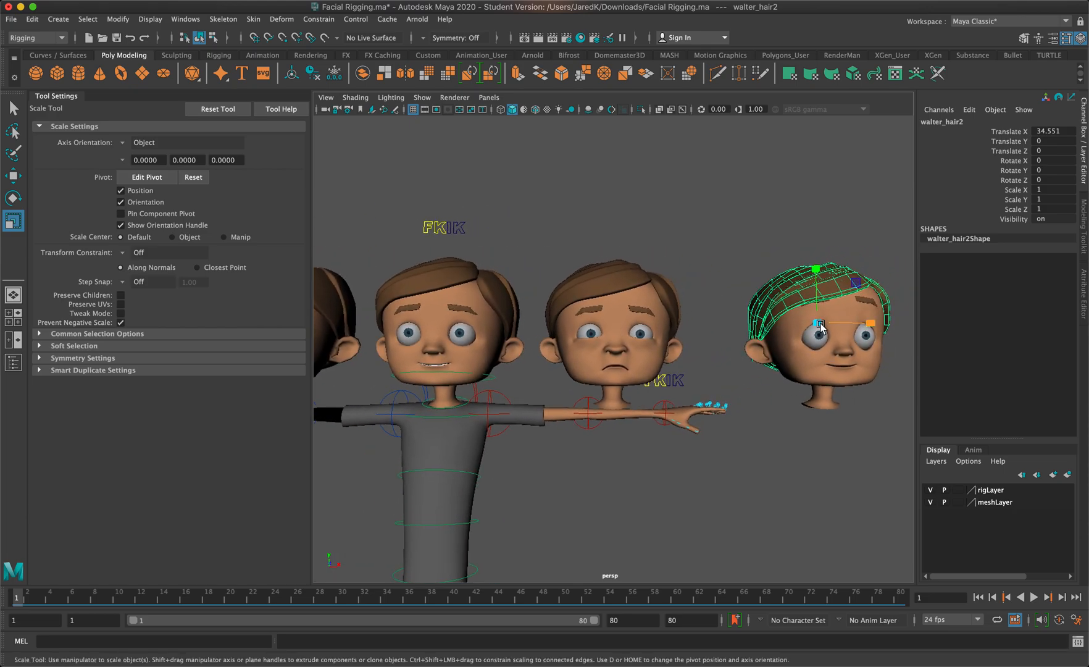
alt+drag(727, 301, 711, 302)
click(829, 345)
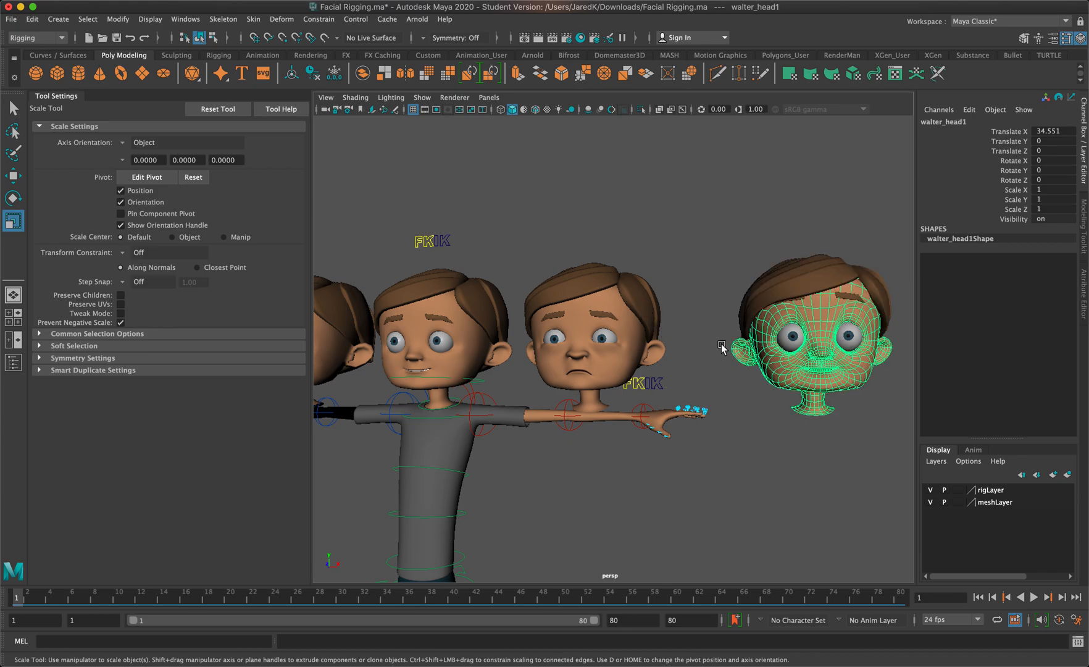
Check the object names of the existing expression heads on either side of the rigged character
scroll(624, 313, down, 2)
alt+middle_drag(539, 304, 580, 306)
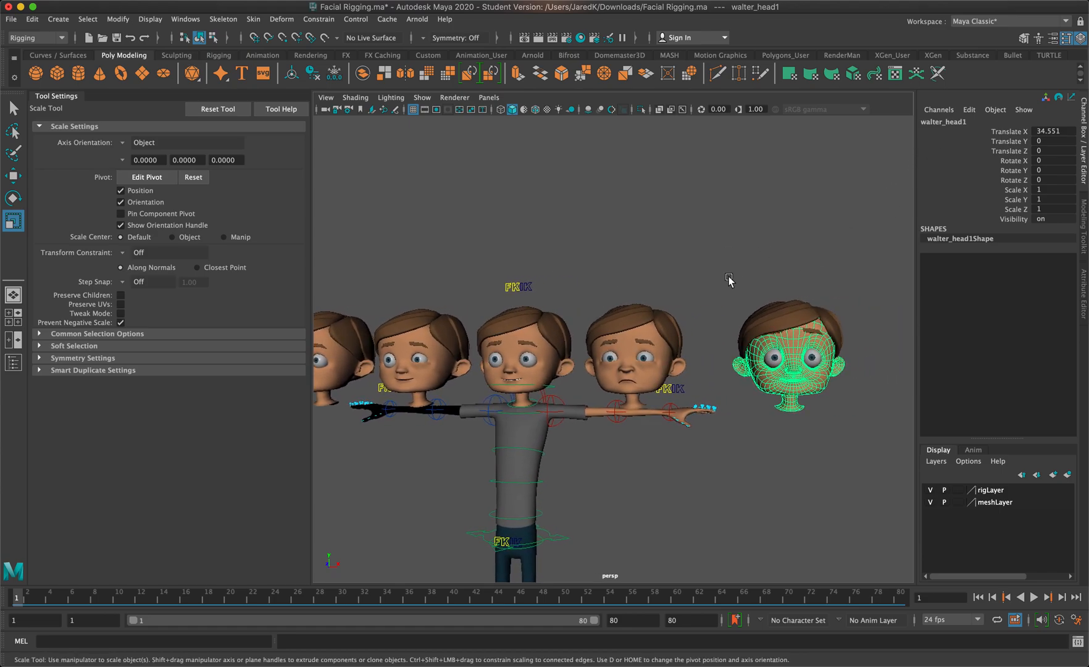
click(646, 378)
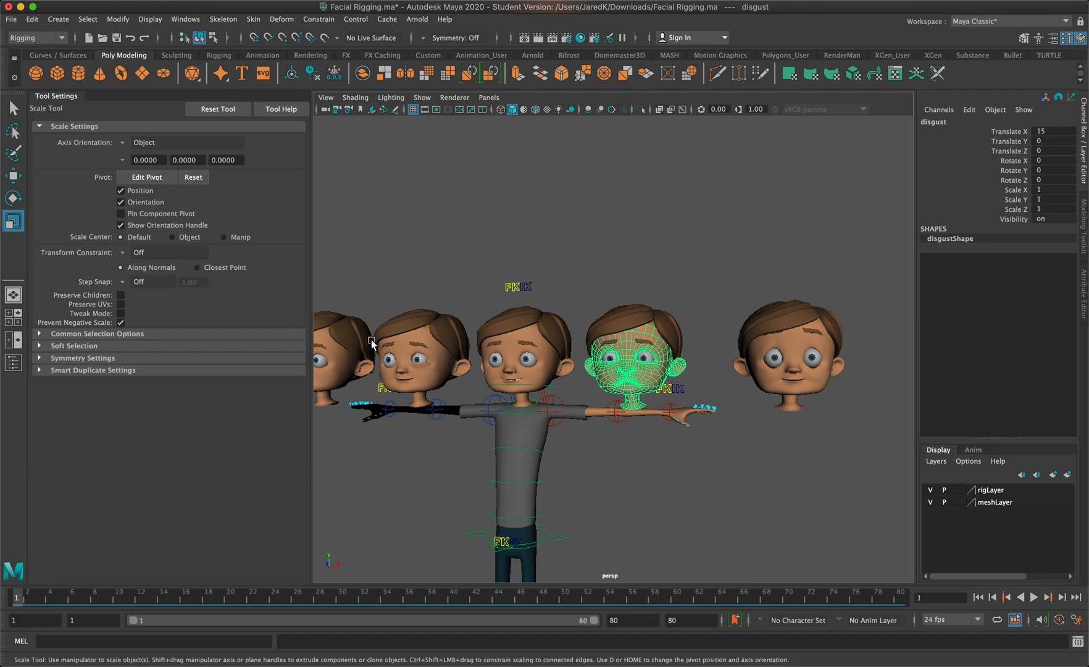
click(444, 374)
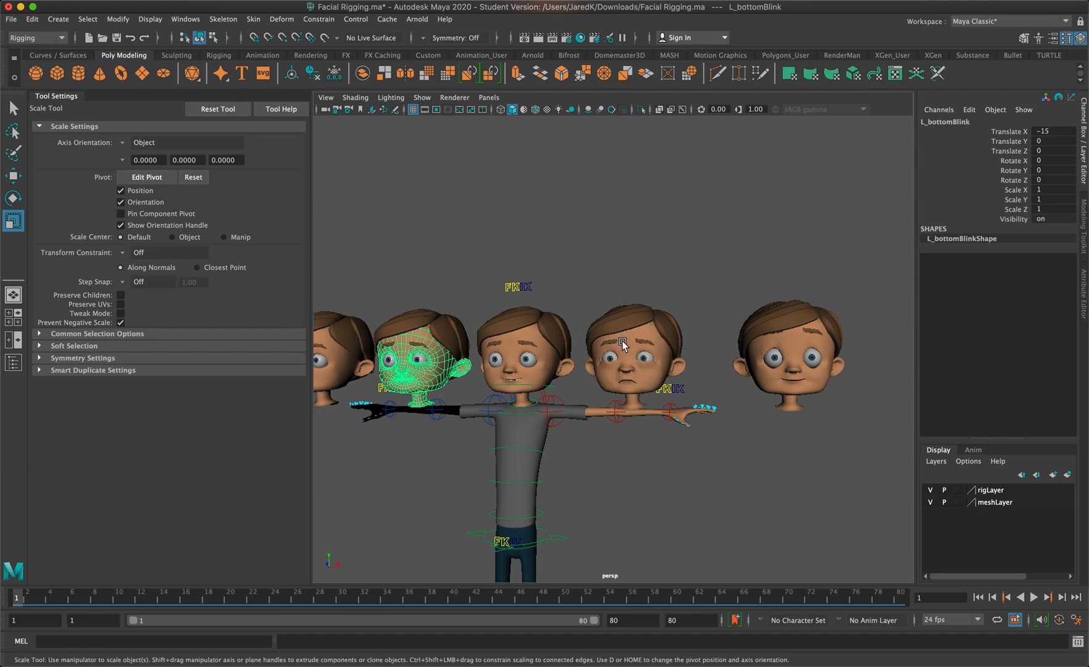
click(623, 343)
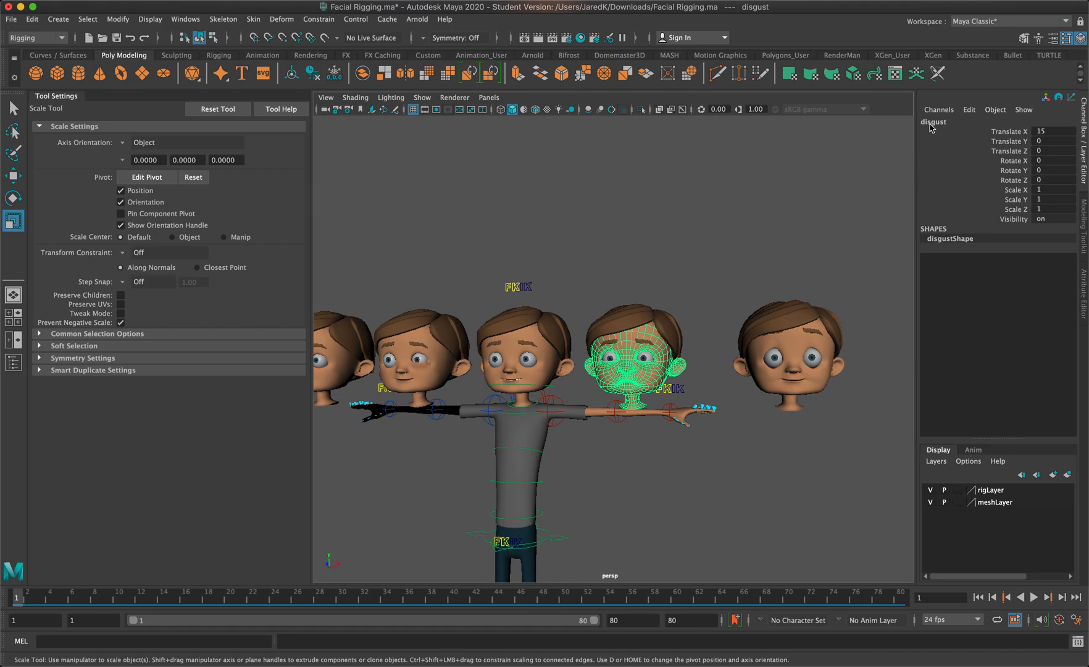
Rename the sculpted duplicate head to creepy
click(813, 369)
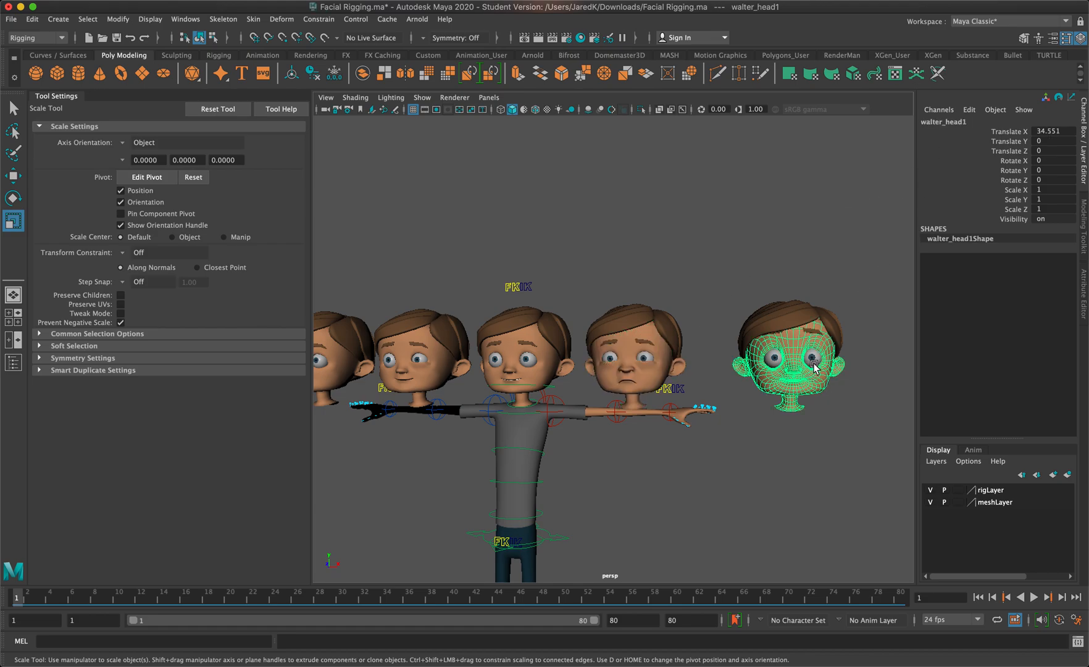
double_click(961, 122)
text(creepy)
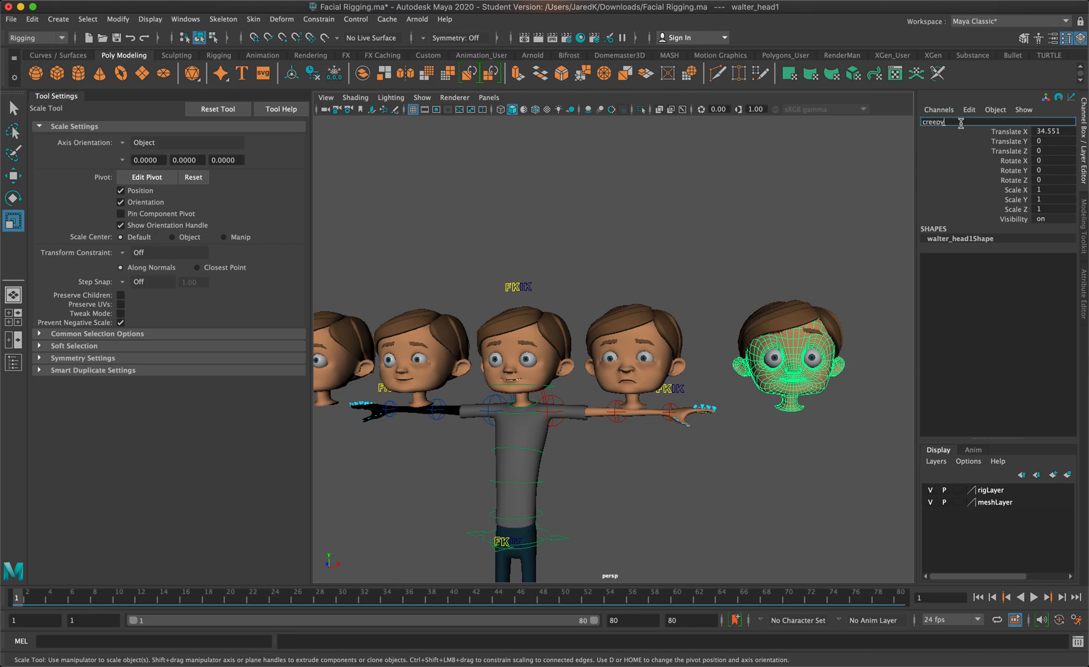
key(Return)
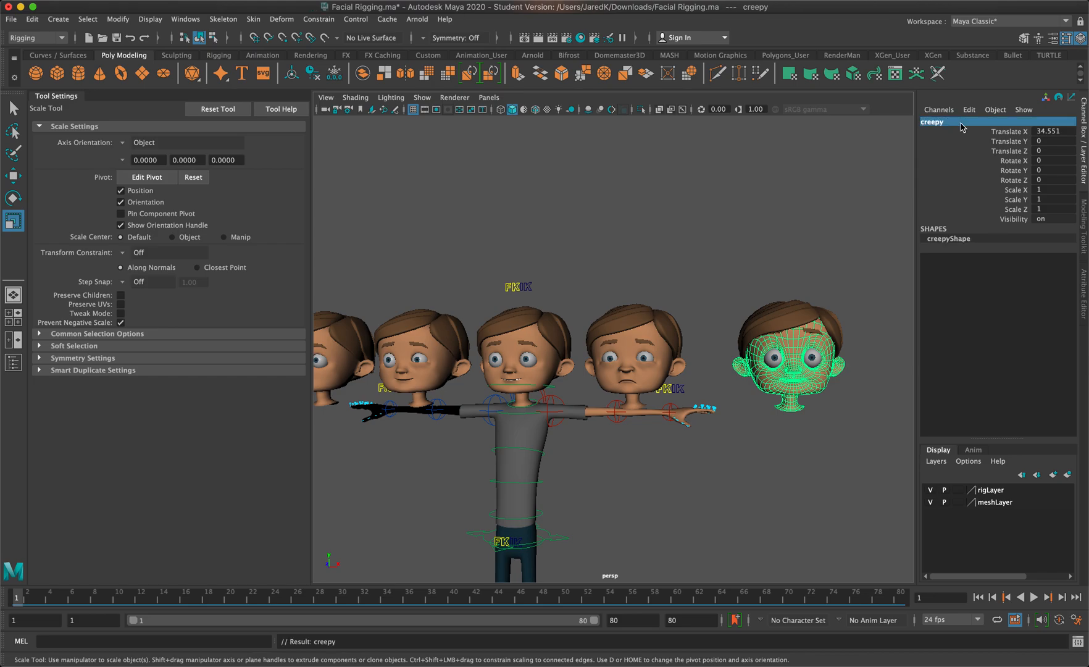
Examine the names of the expression heads lined up from the frown head to the bottom-blink head
click(442, 370)
alt+middle_drag(454, 344, 492, 392)
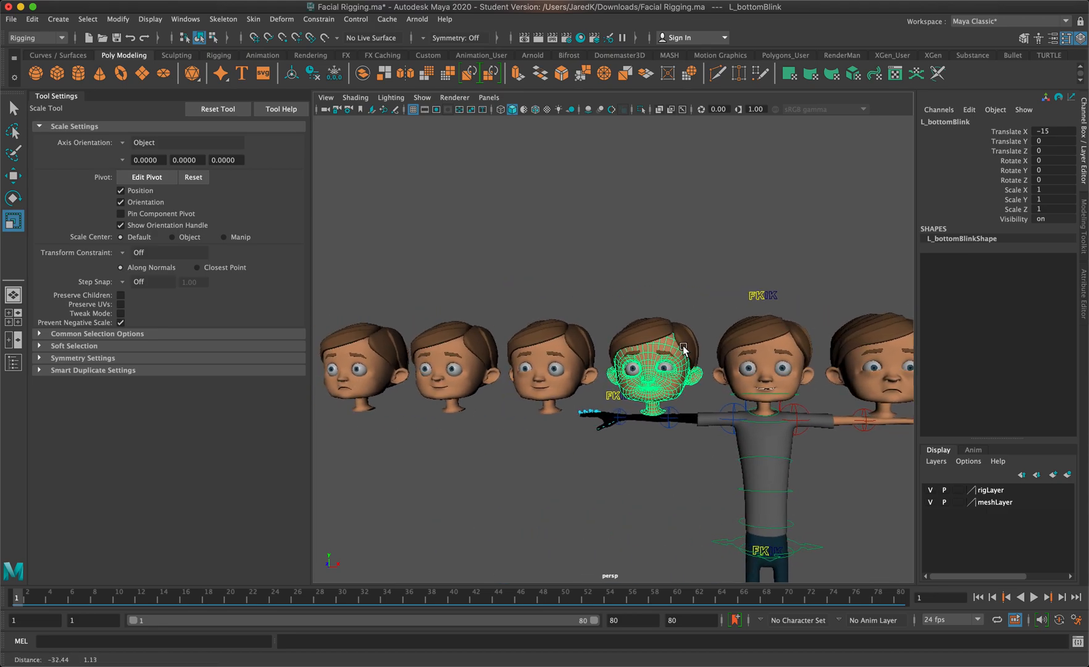
click(450, 399)
click(368, 386)
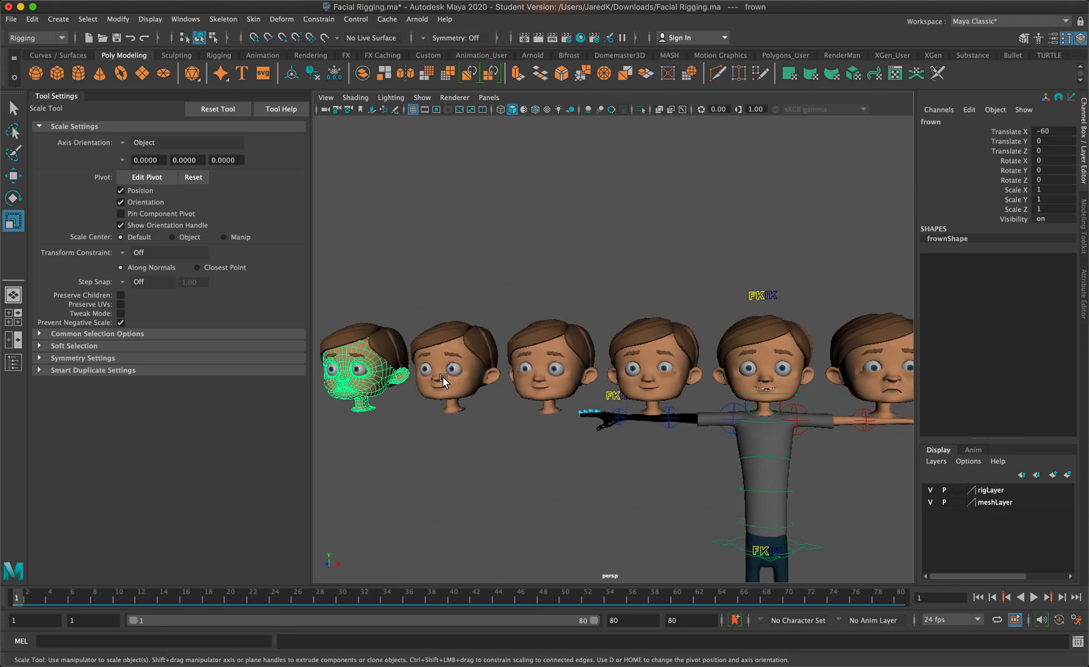
click(573, 390)
click(663, 391)
alt+middle_drag(664, 390, 554, 374)
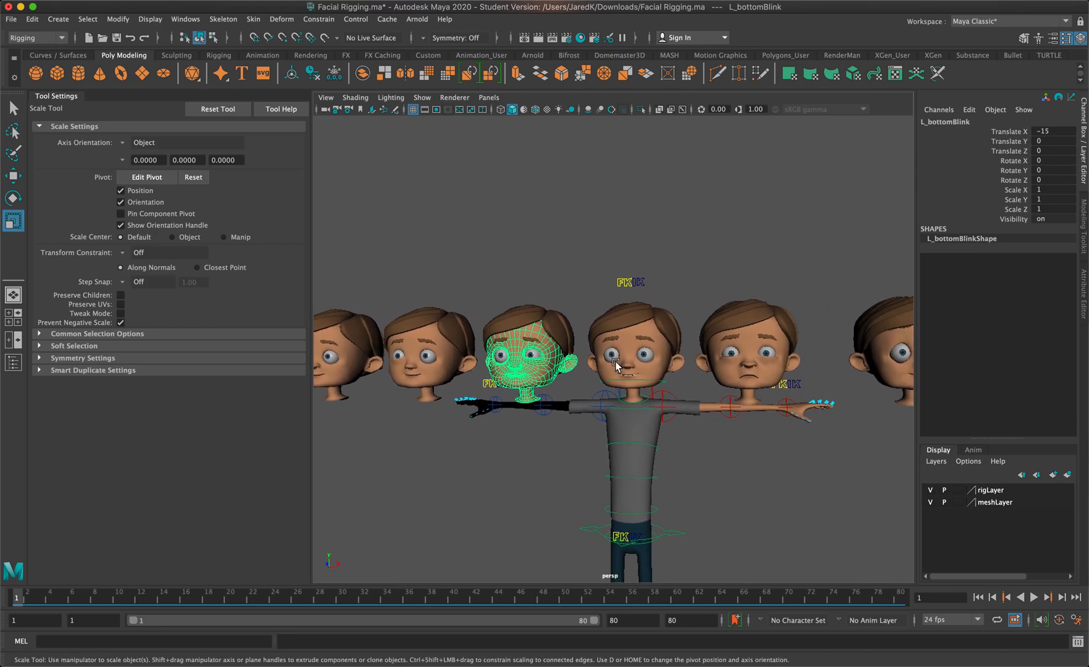
Select the creepy and disgust heads, the rigged character's head, and the four remaining expression heads together
scroll(699, 358, down, 2)
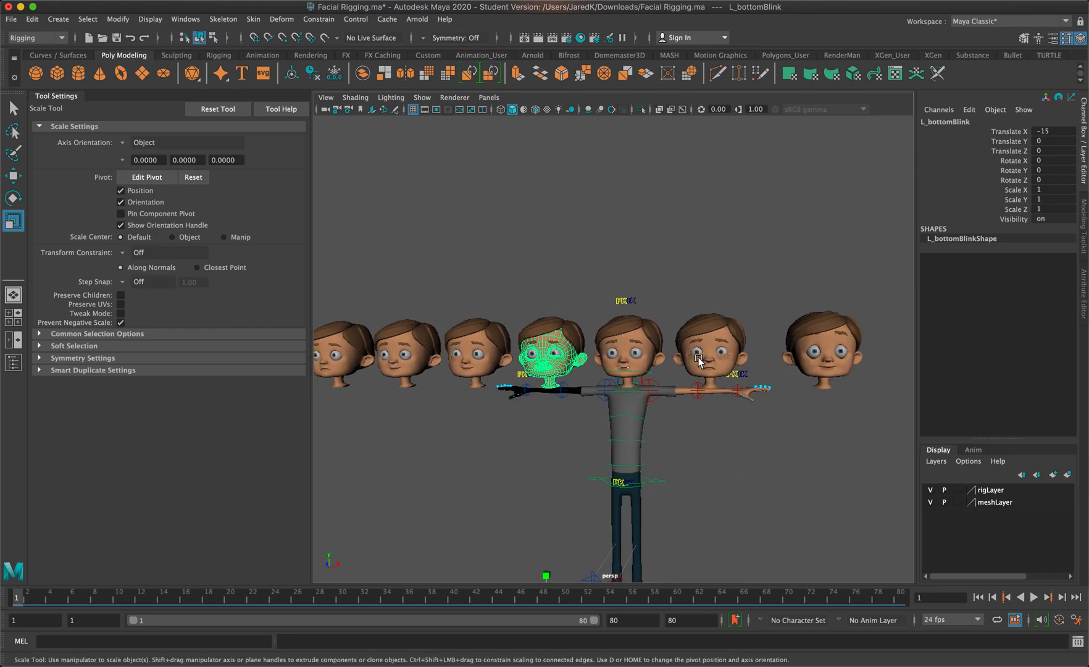
alt+middle_drag(719, 390, 741, 391)
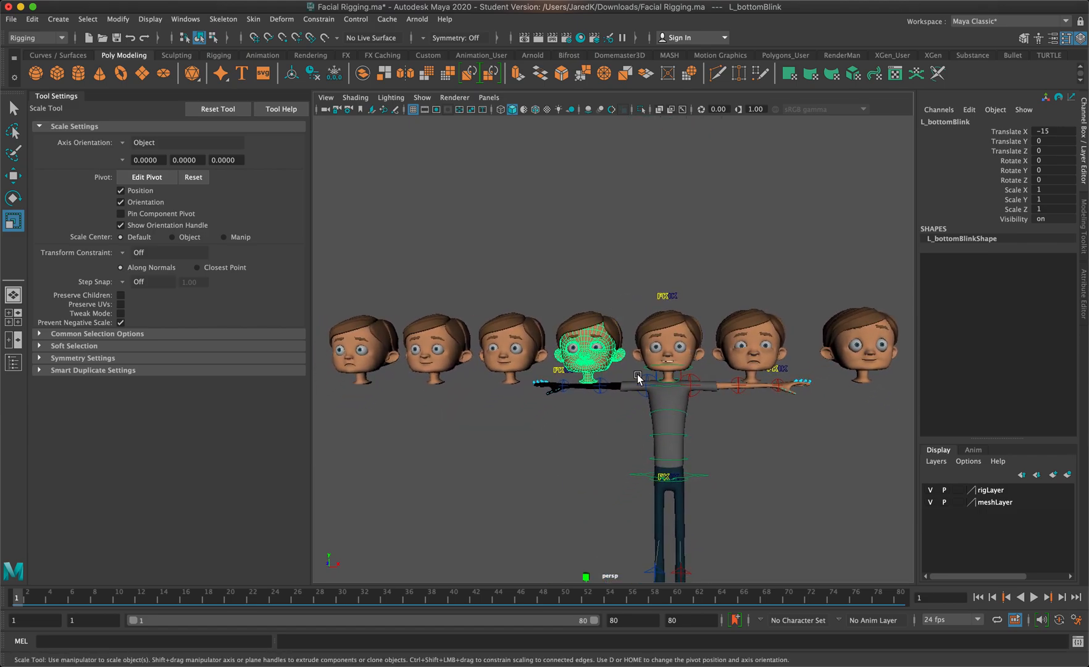
click(831, 365)
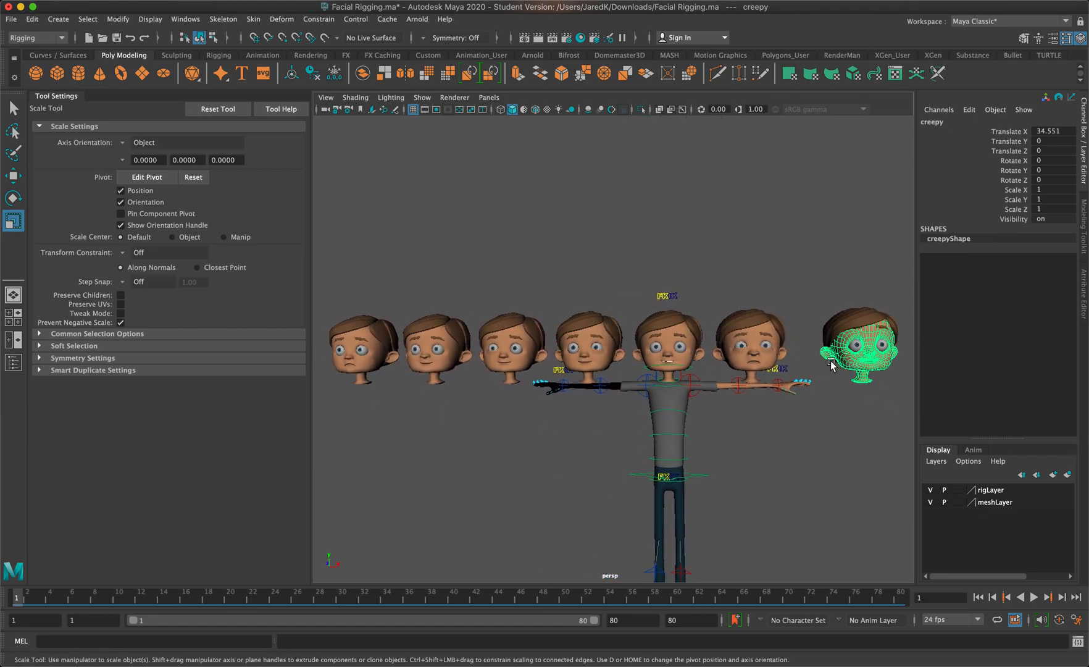
shift+click(767, 358)
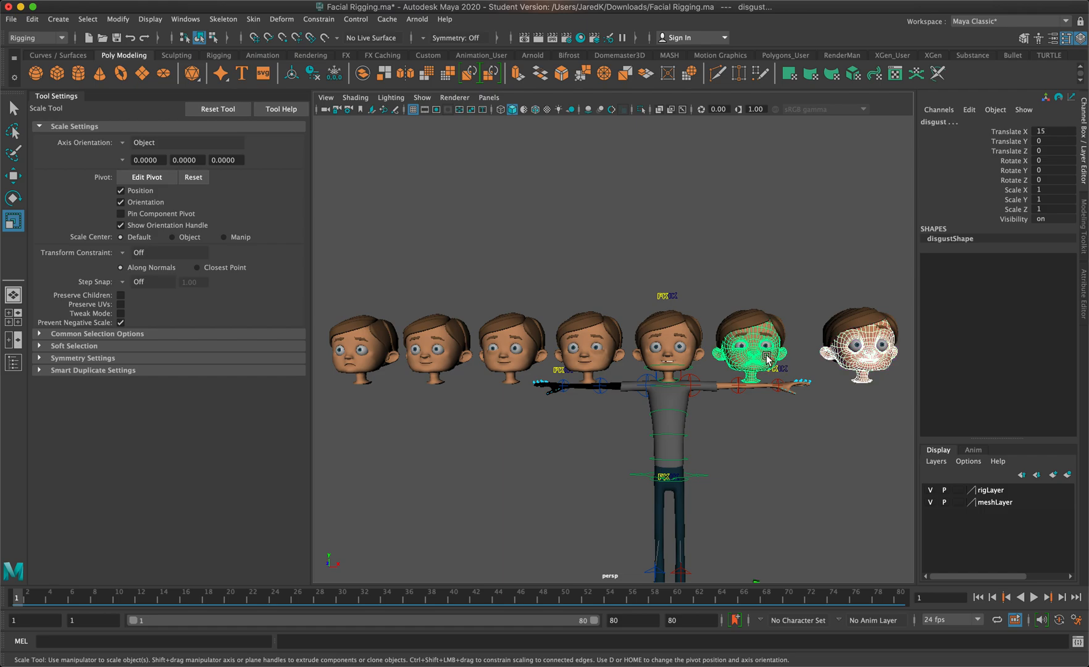
shift+click(688, 358)
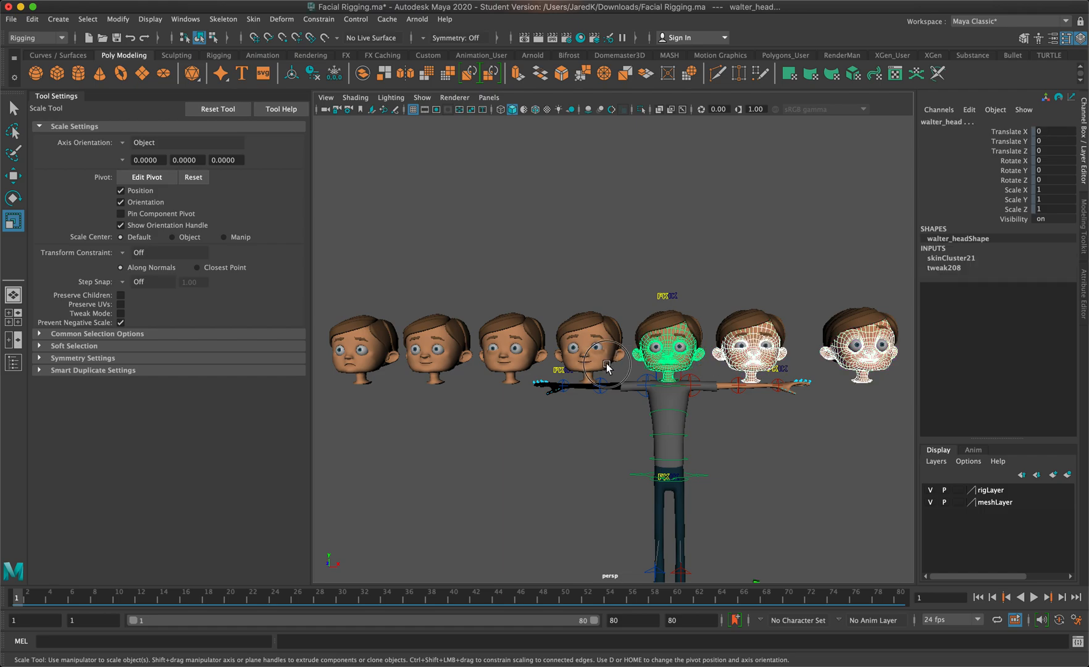
shift+click(591, 368)
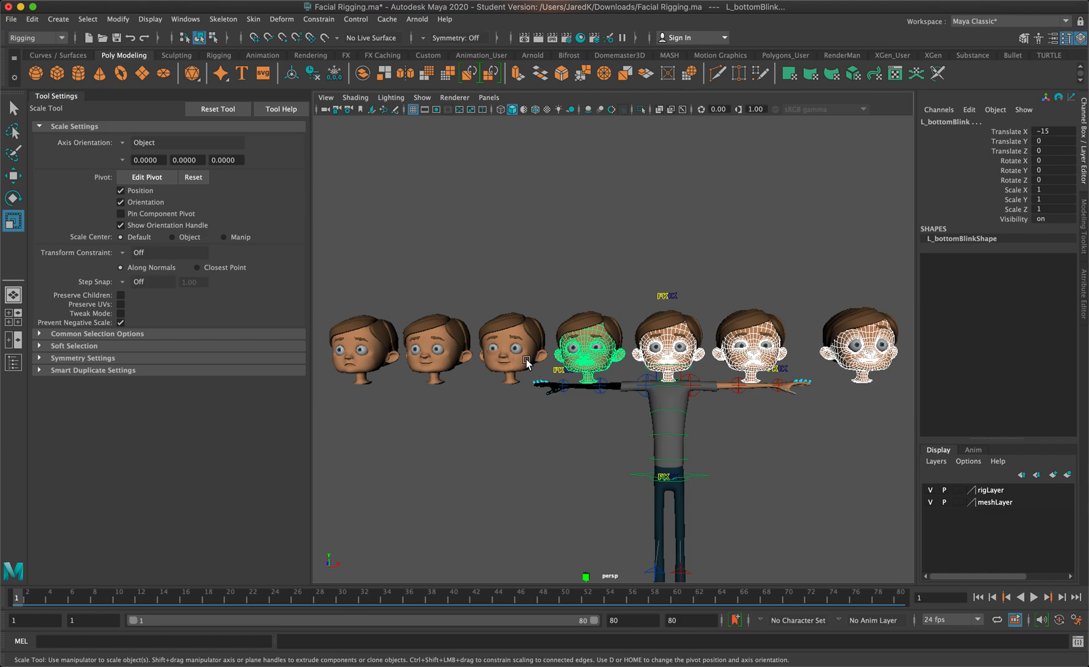
shift+click(481, 364)
shift+click(448, 367)
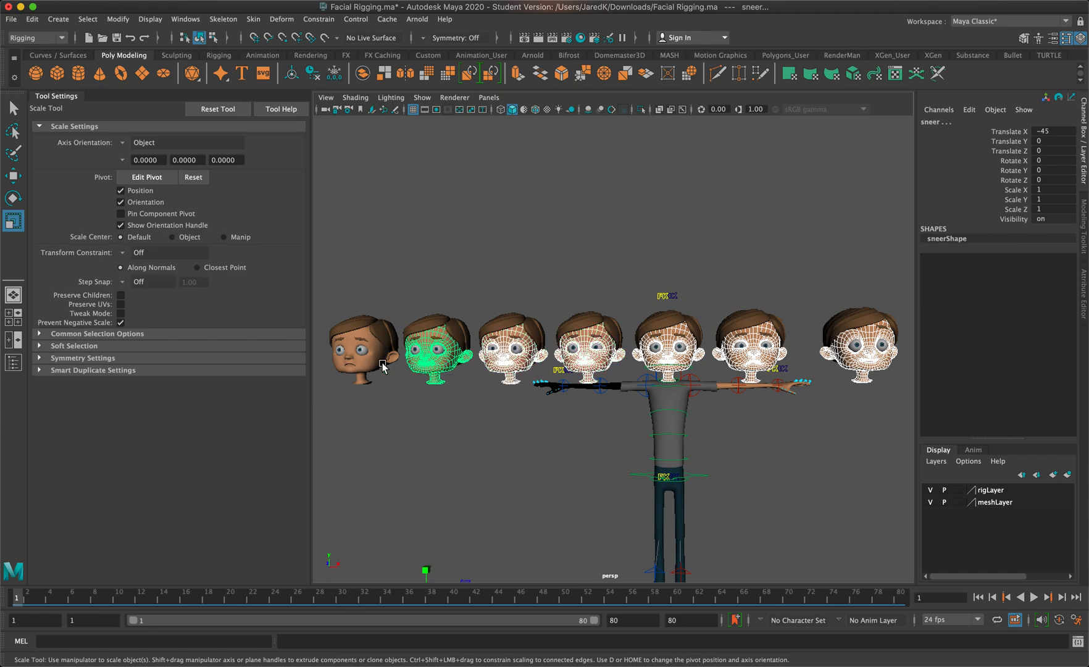
shift+click(362, 364)
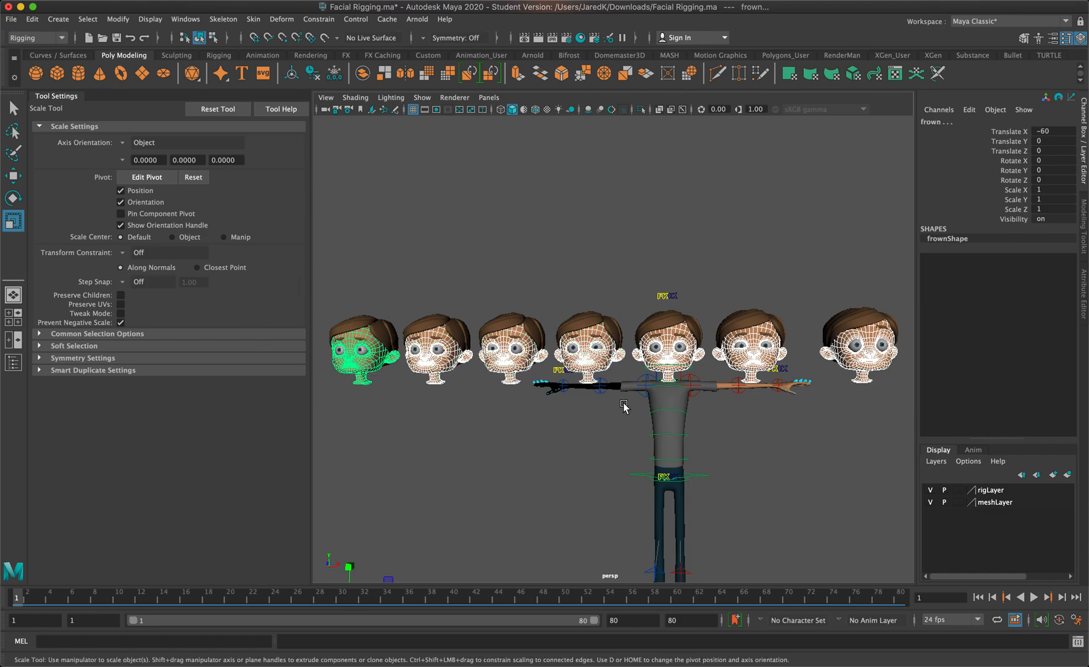
Deselect and reselect the rigged character's head so it is last in the selection, and collapse the tool settings
ctrl+click(668, 355)
shift+click(685, 361)
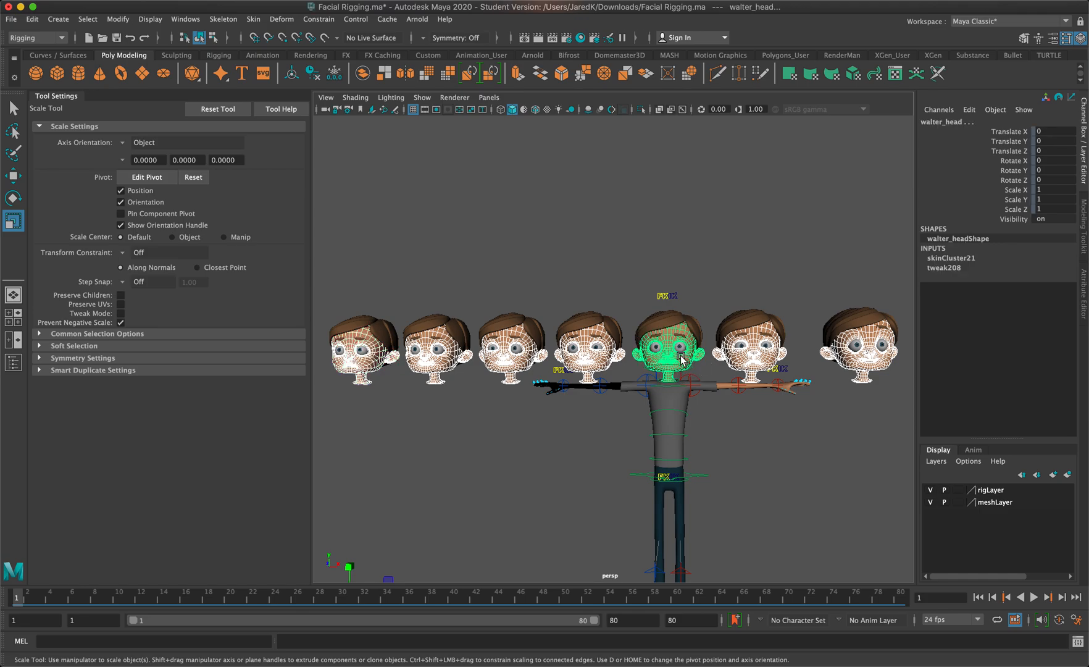
scroll(683, 361, up, 5)
alt+middle_drag(803, 364, 596, 316)
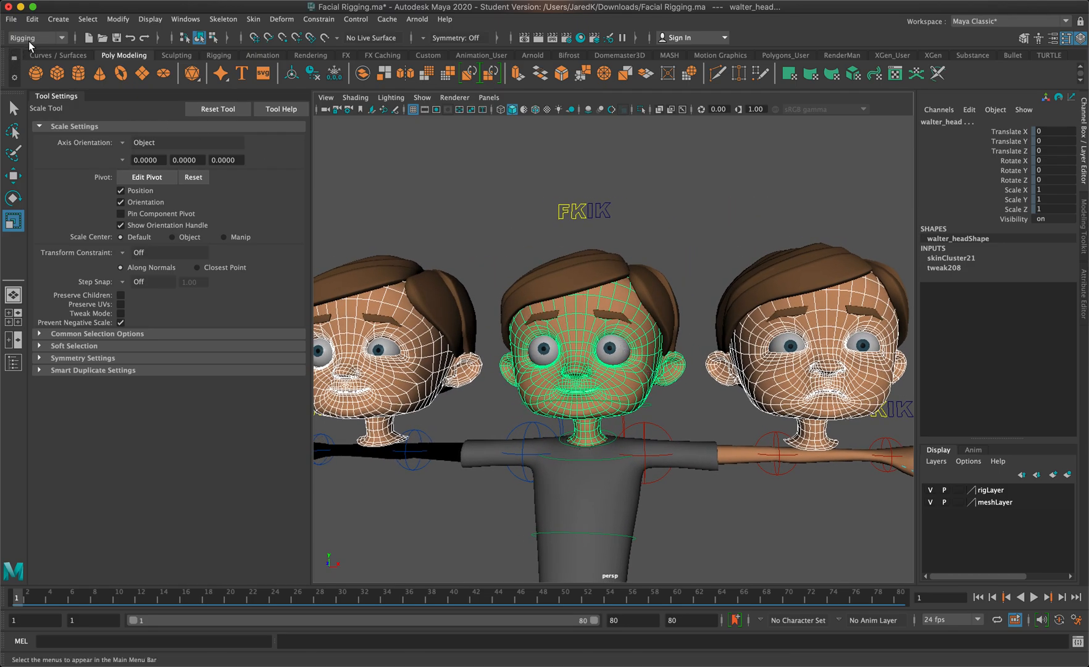
click(43, 95)
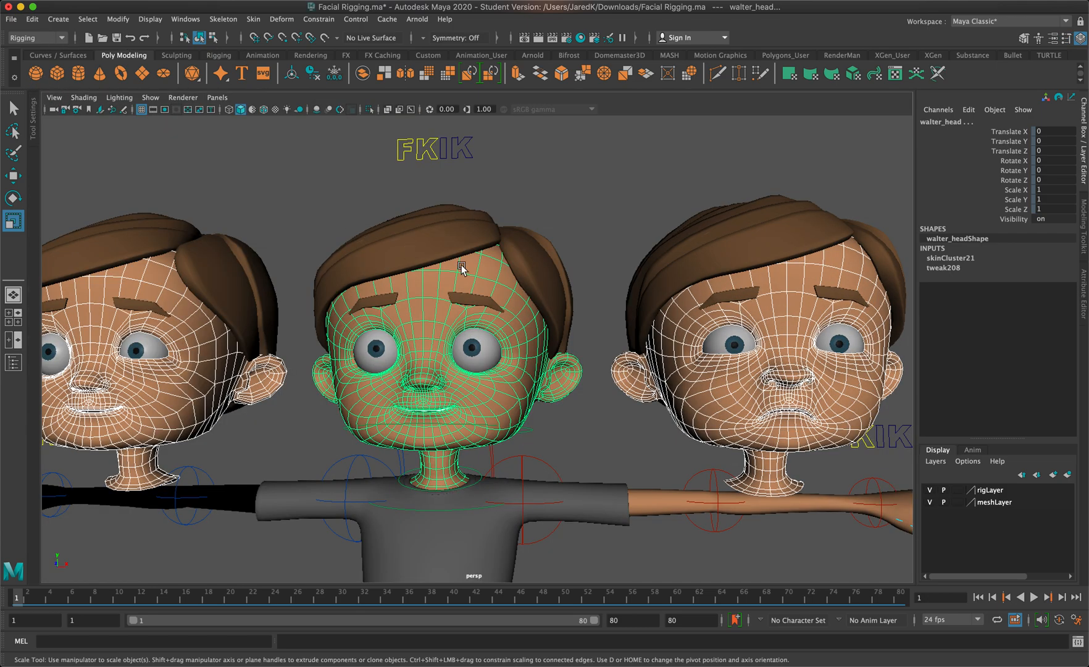
Create a blend shape on the rigged head from the selected expression heads, and expand its target weights with only that head selected
click(282, 19)
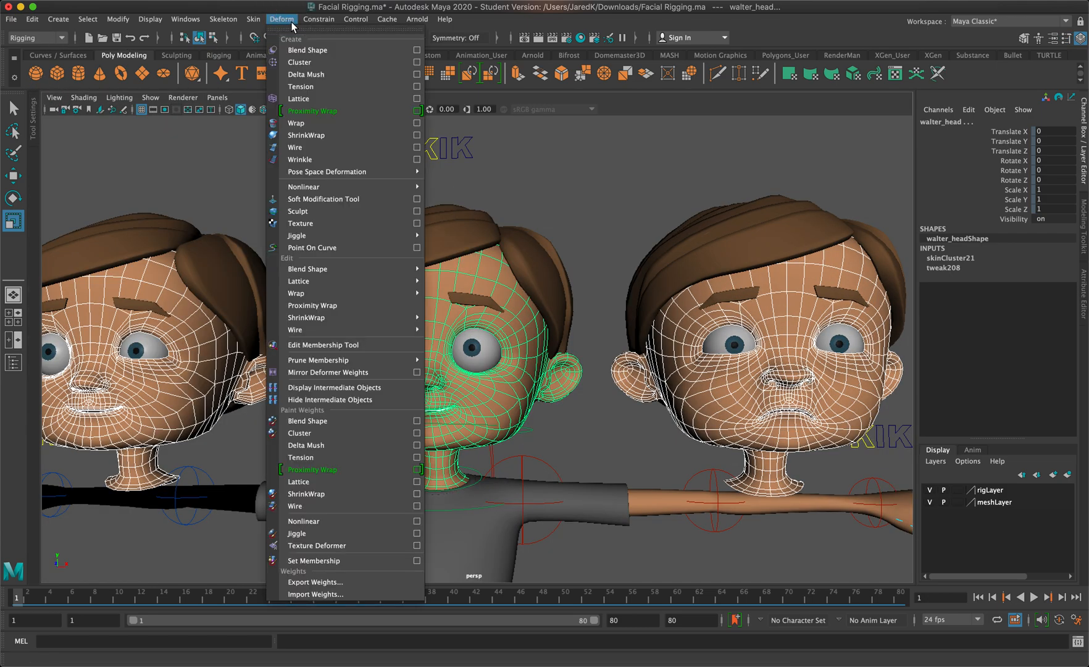
click(302, 51)
key(5)
click(605, 170)
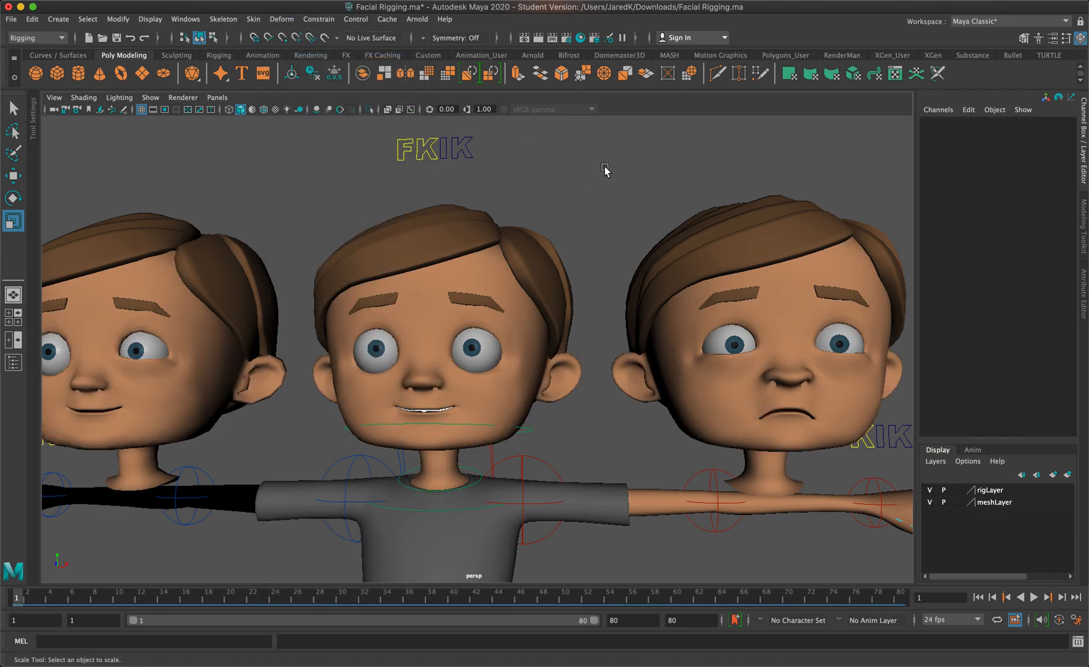
click(422, 297)
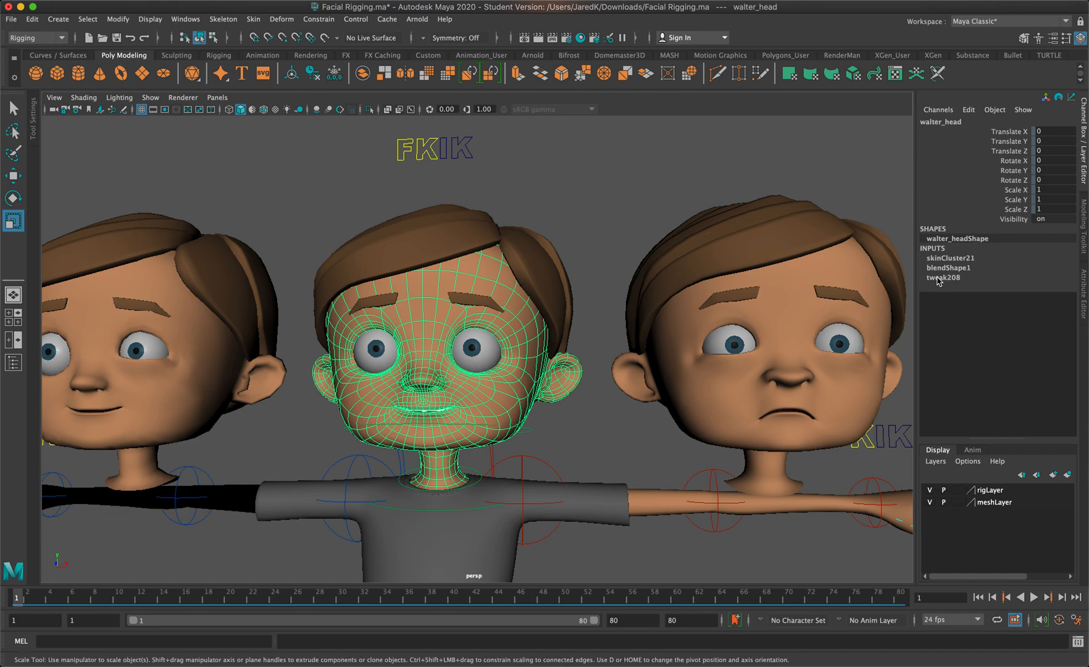
click(945, 268)
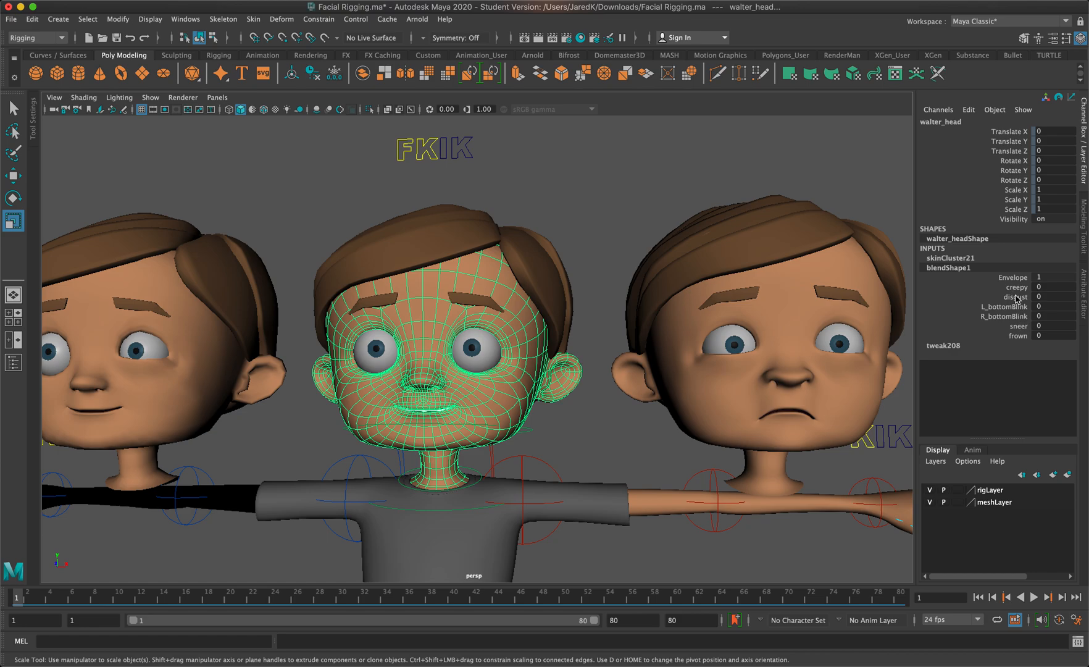
Test the creepy target on the rigged head by raising its weight to 1 and returning it to 0
click(1015, 287)
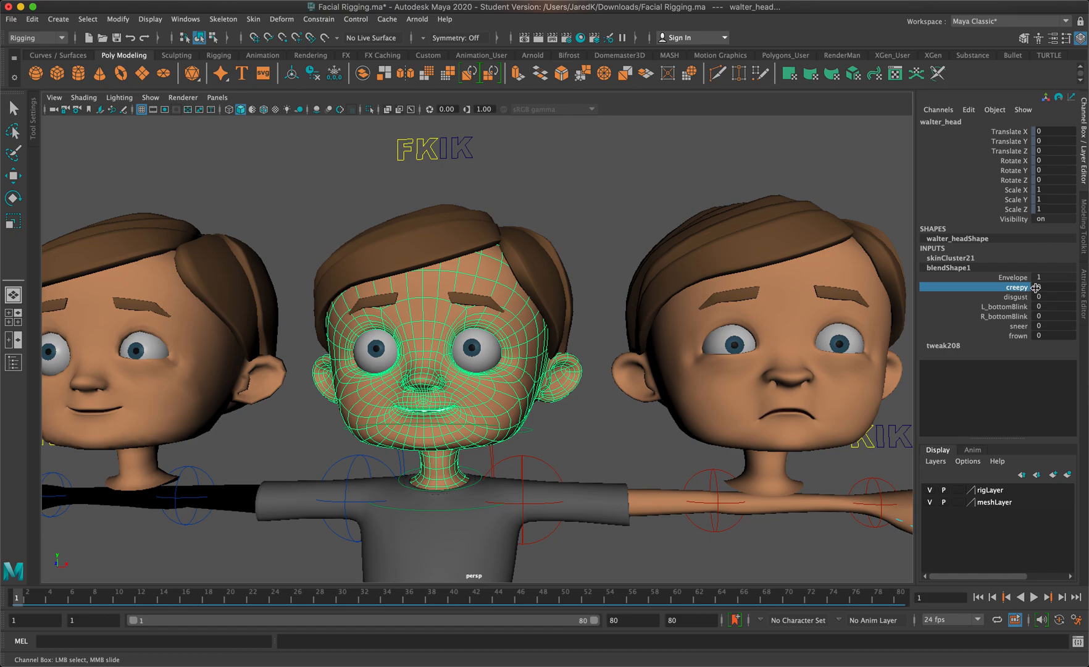
middle_drag(1039, 288, 1064, 282)
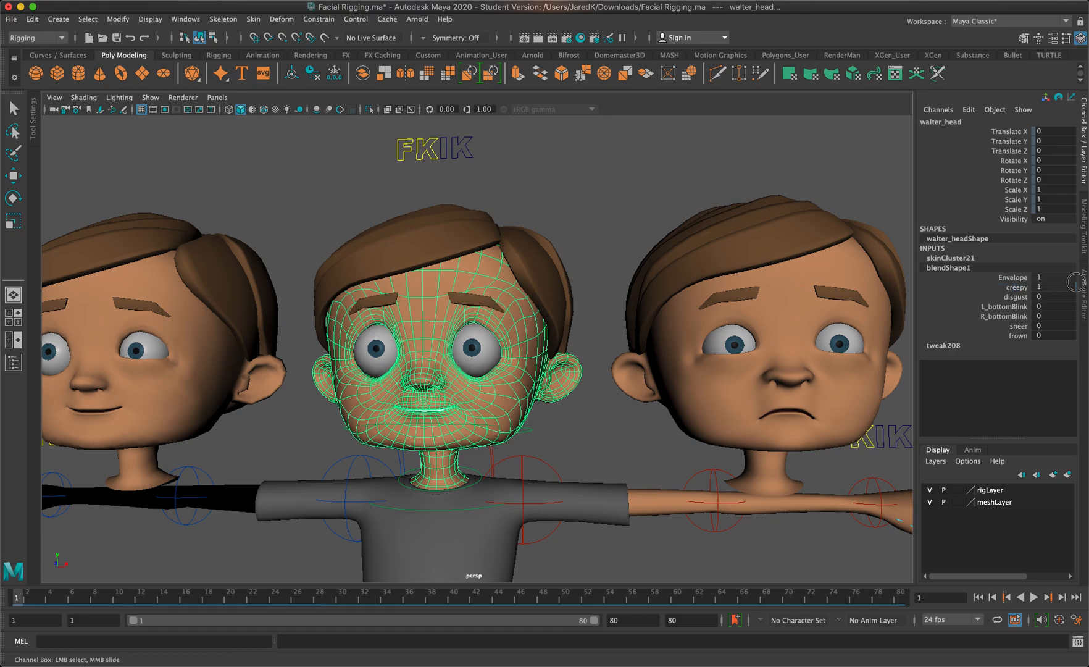
middle_drag(1075, 281, 1076, 321)
click(1043, 296)
click(1041, 307)
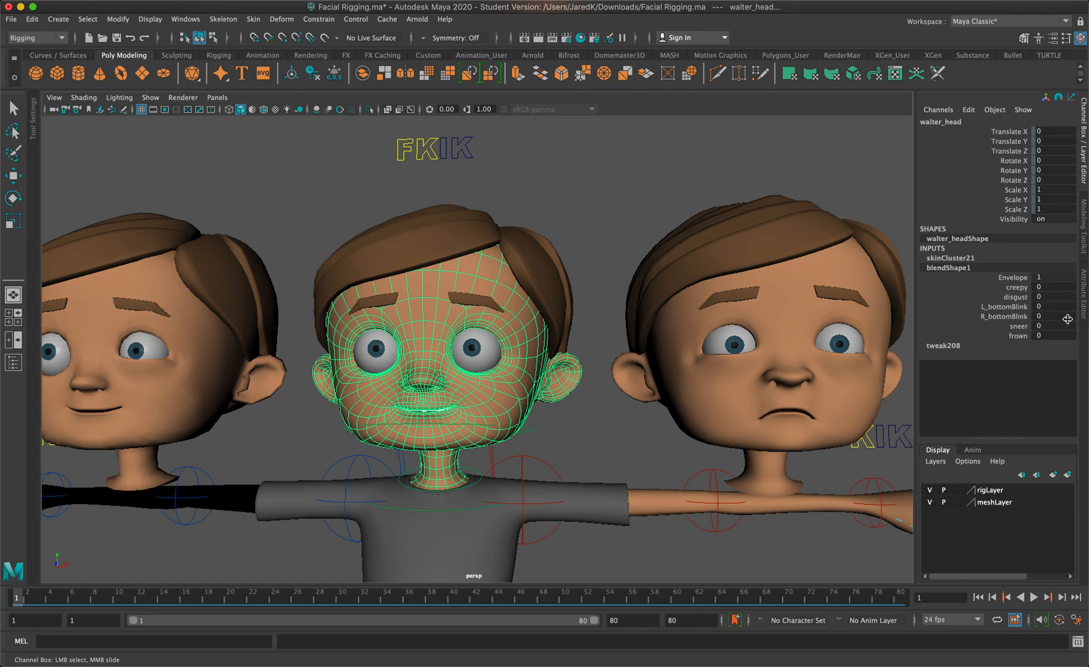
Try combining the expressions by setting the creepy, disgust, L_bottomBlink, R_bottomBlink, sneer and frown weights to 1
middle_drag(1056, 335, 904, 331)
middle_drag(1037, 299, 1075, 283)
click(1046, 287)
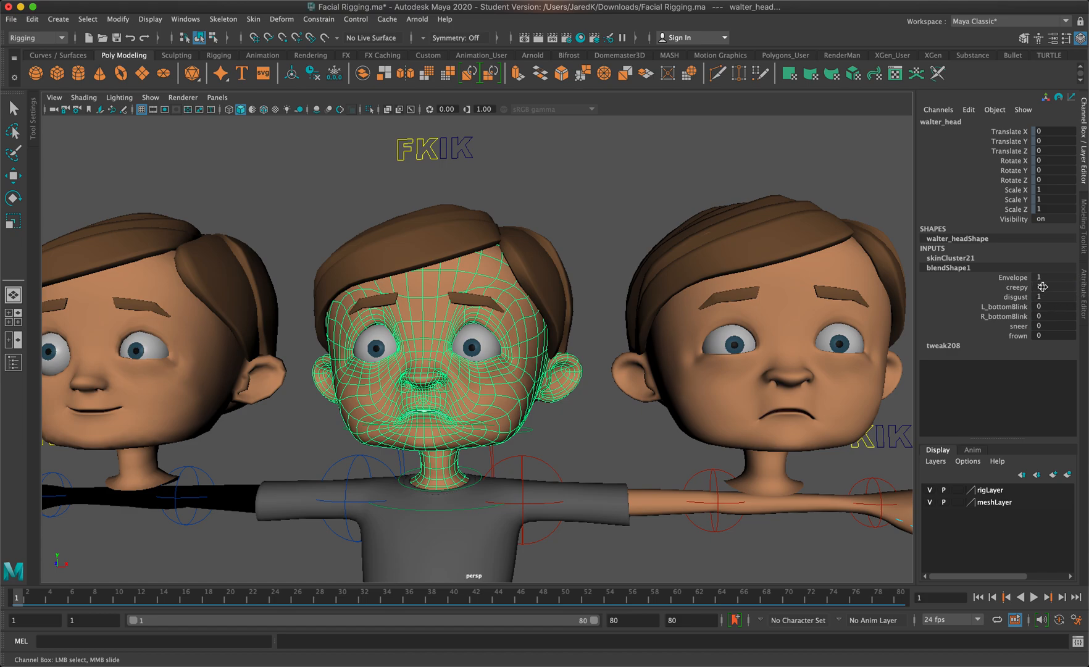
middle_drag(1040, 307, 1068, 328)
click(1051, 314)
click(1048, 326)
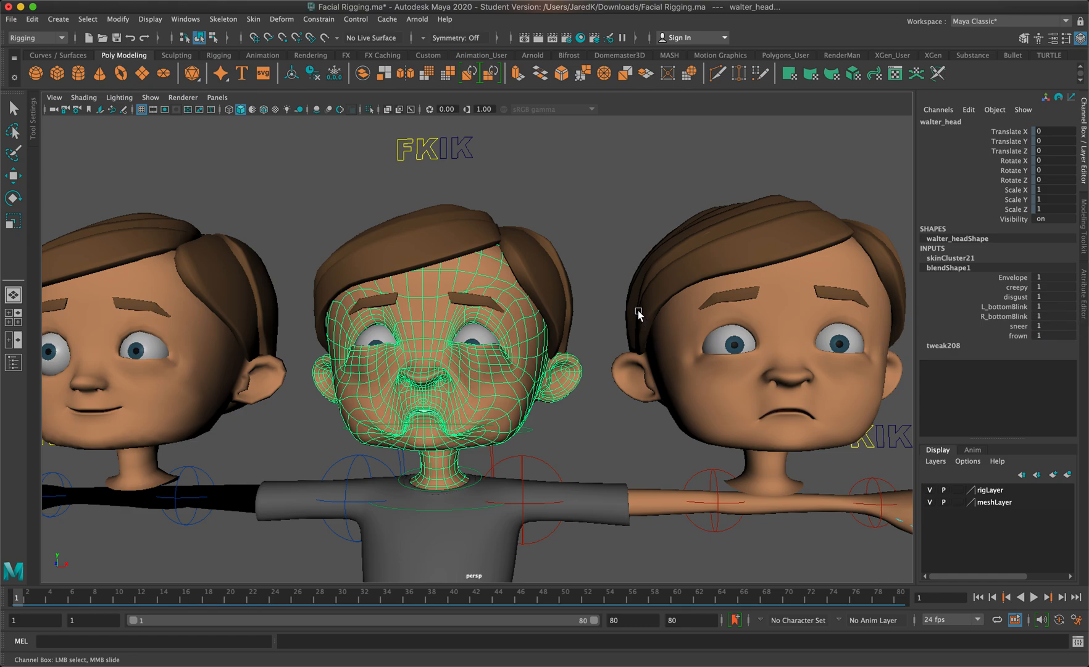
Undo the deselection and the blend shape weight changes on the rigged head
key(r)
click(591, 266)
key(ctrl+z)
key(ctrl+z)
key(ctrl+z)
key(ctrl+z)
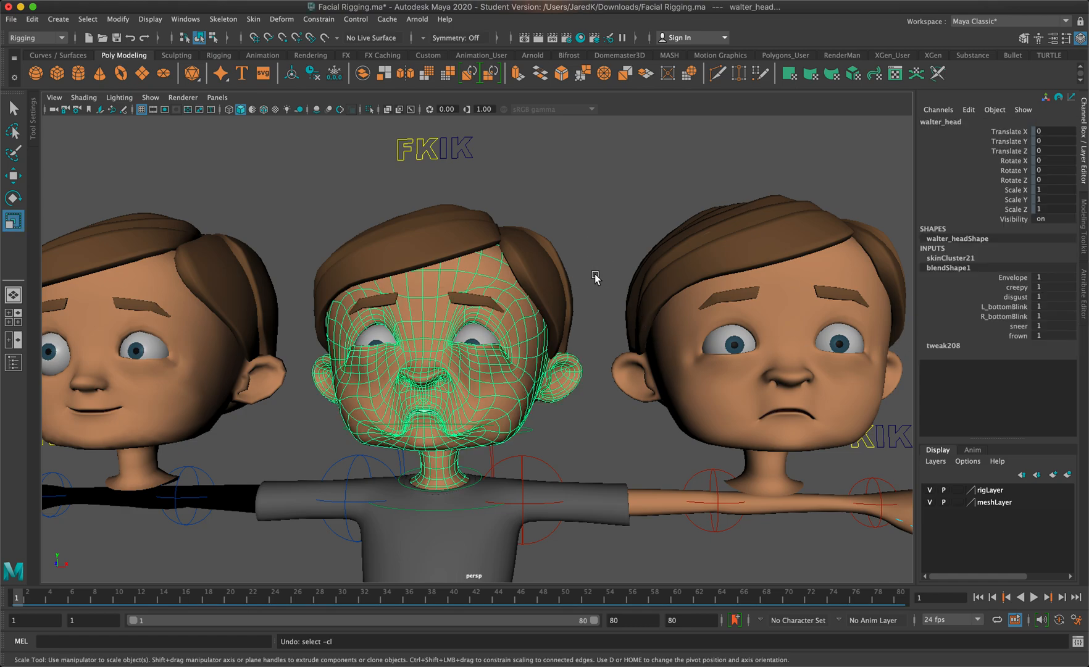
key(ctrl+z)
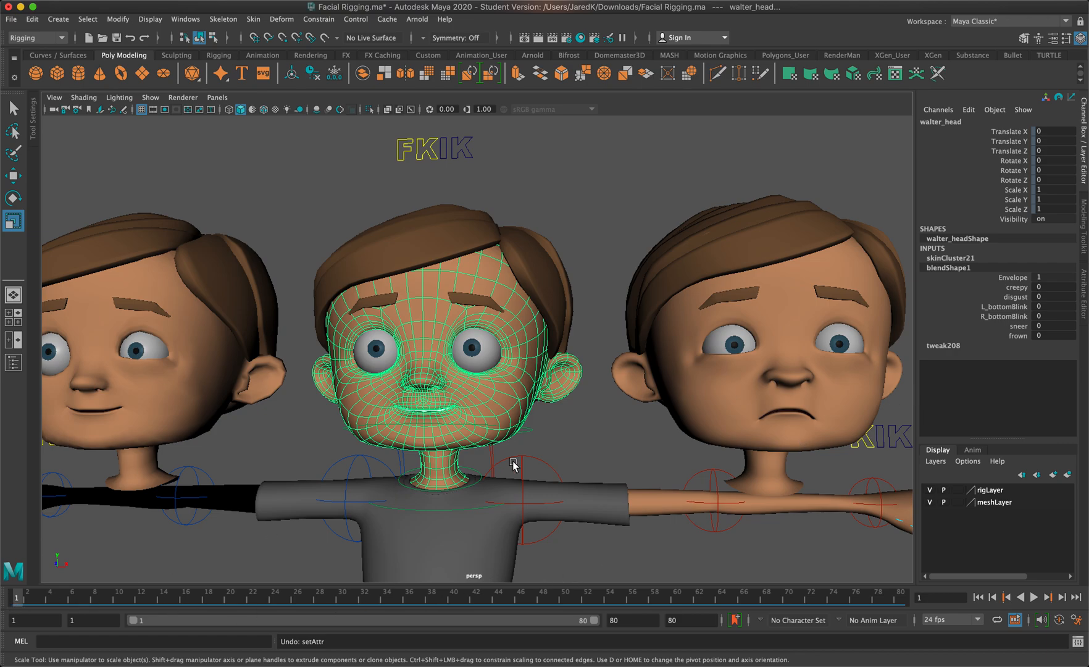
Key the rigged head's disgust weight at 0 on frame 1 and at 1 on frame 12
click(1015, 297)
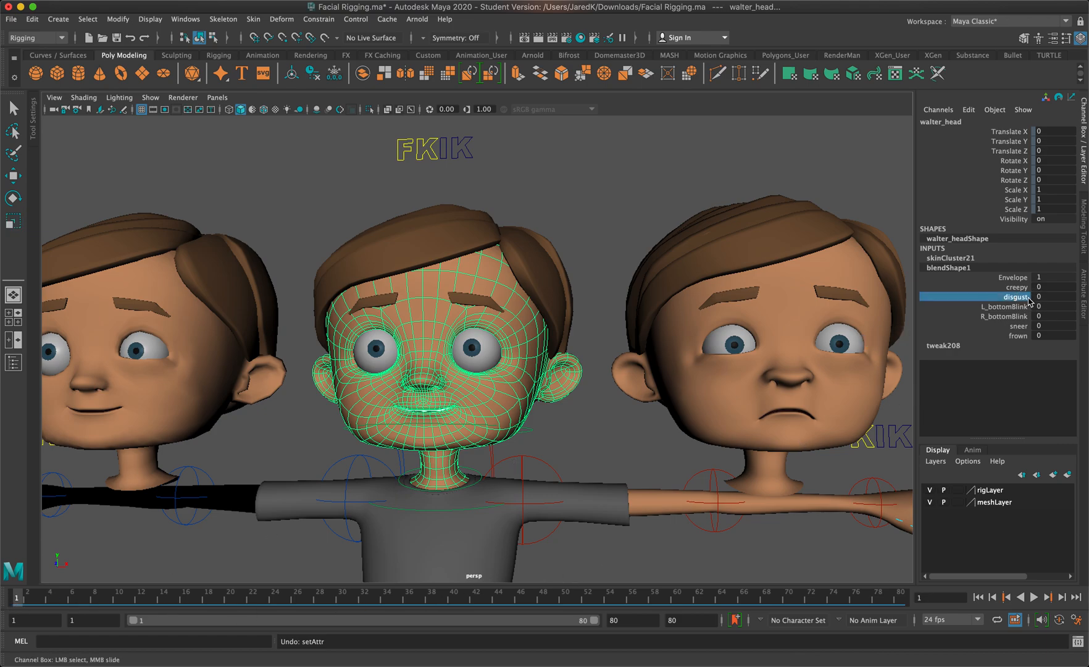
right_click(1017, 297)
click(1019, 319)
click(141, 598)
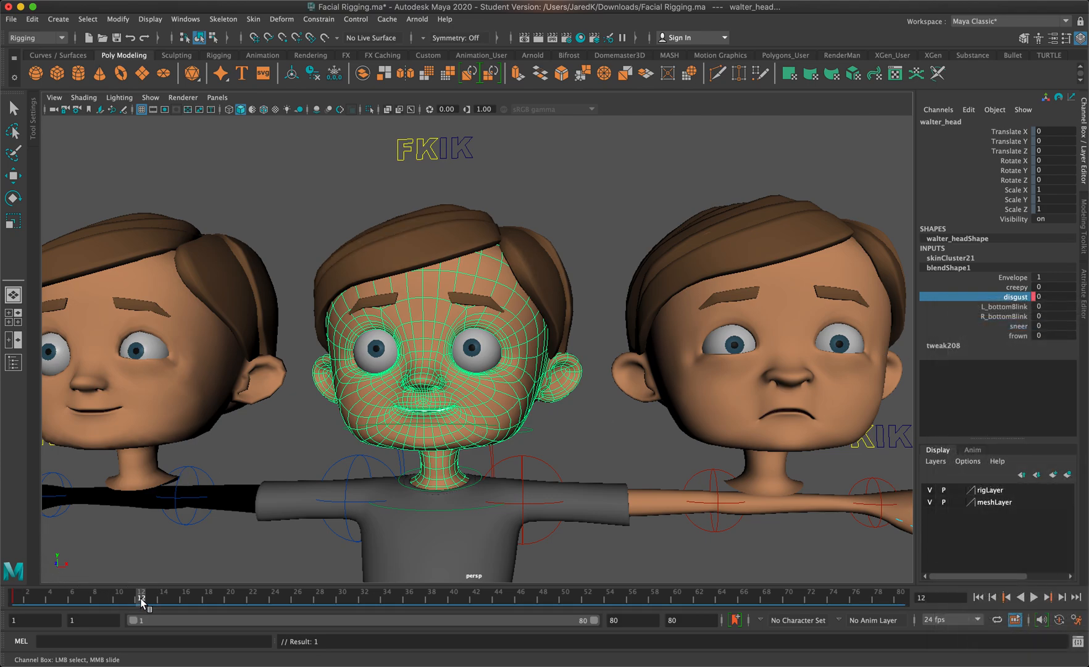
middle_drag(1050, 300, 1085, 315)
right_click(1027, 301)
click(987, 319)
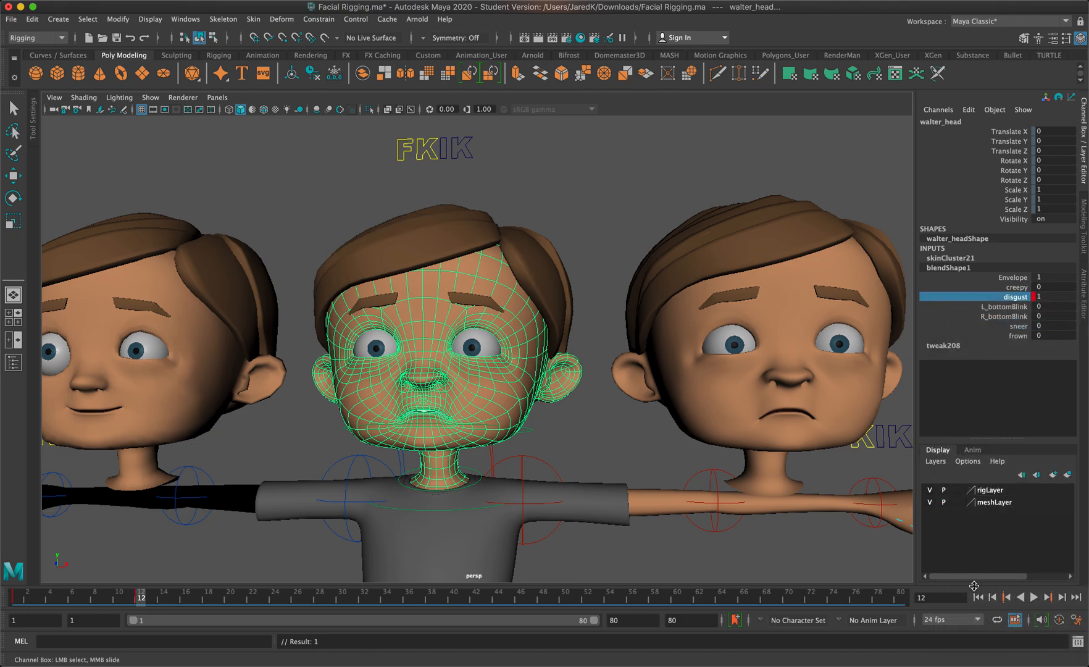
Return to frame 1 and save the animation preferences with the playback speed set to 24 fps x 1
click(978, 597)
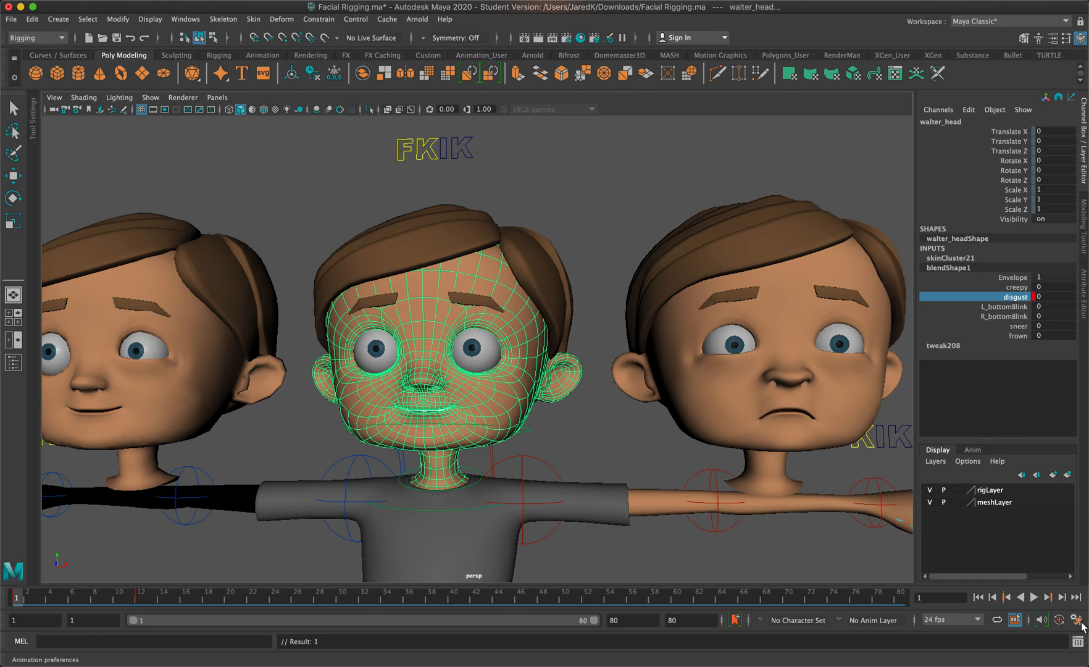
click(1079, 624)
click(487, 358)
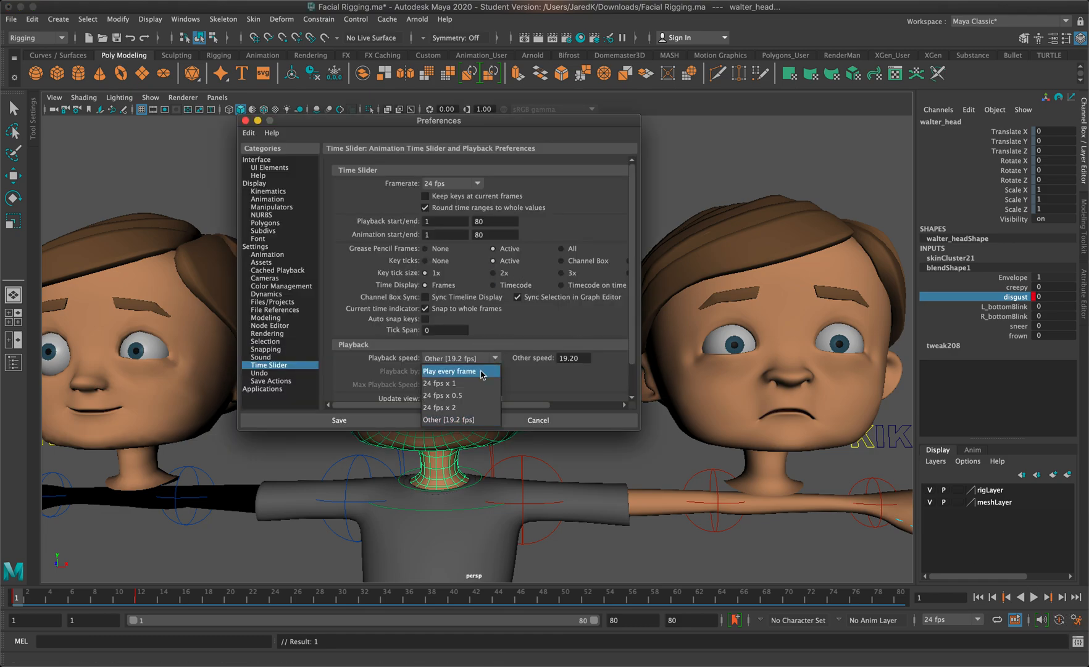
click(440, 383)
click(396, 426)
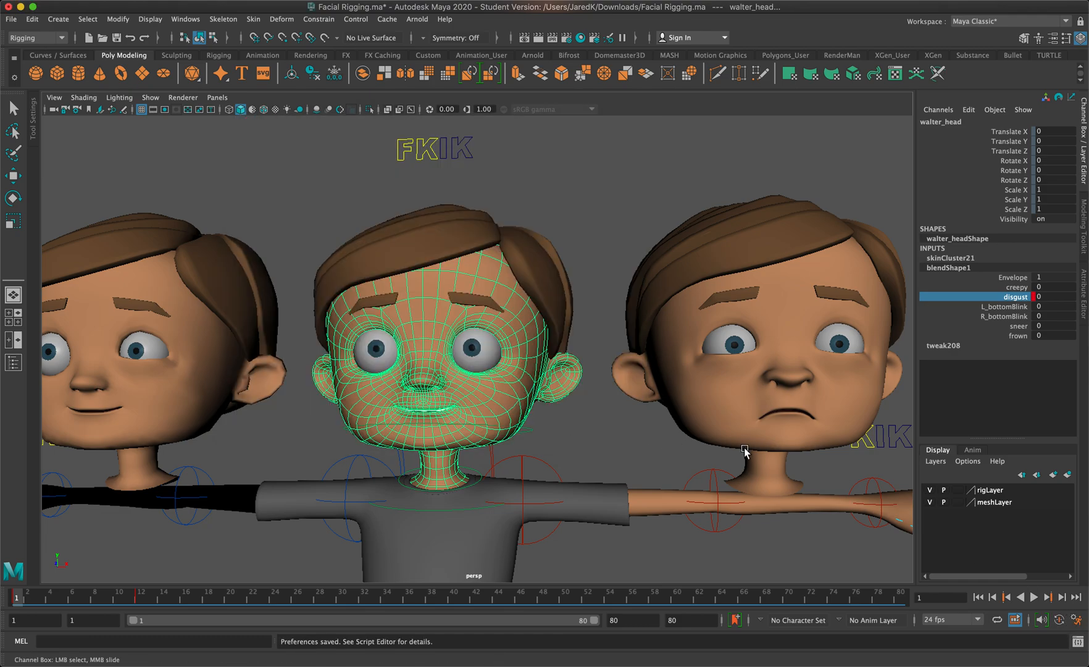
Play the disgust animation from frame 1, replay it with the head deselected, and return to the first frame
click(1033, 597)
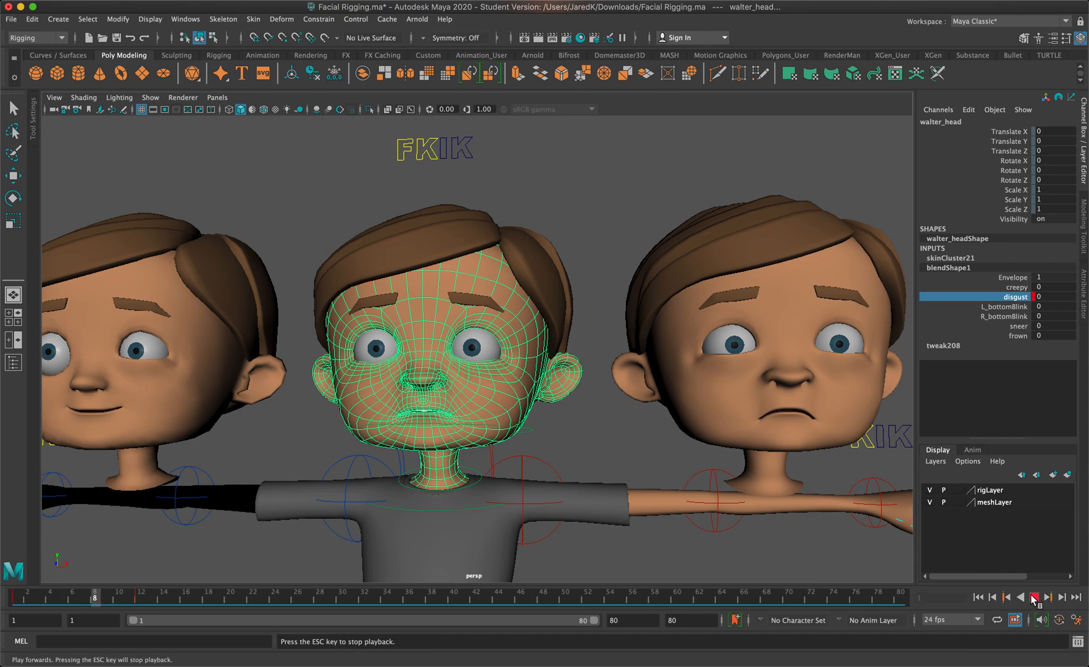
click(1033, 598)
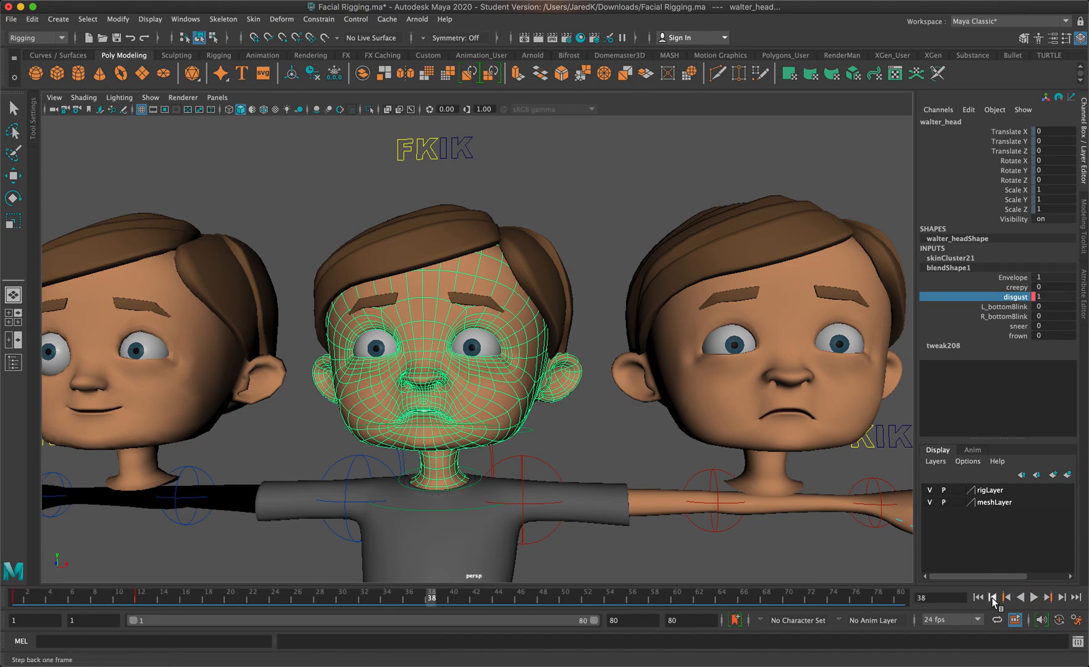
click(978, 597)
click(623, 442)
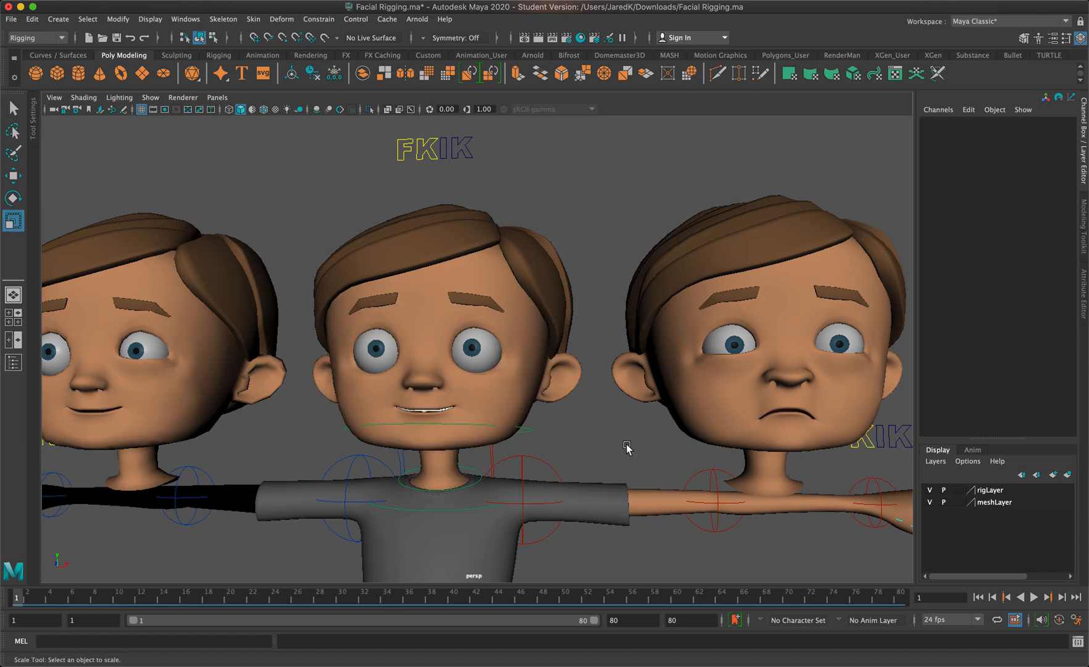
click(1033, 597)
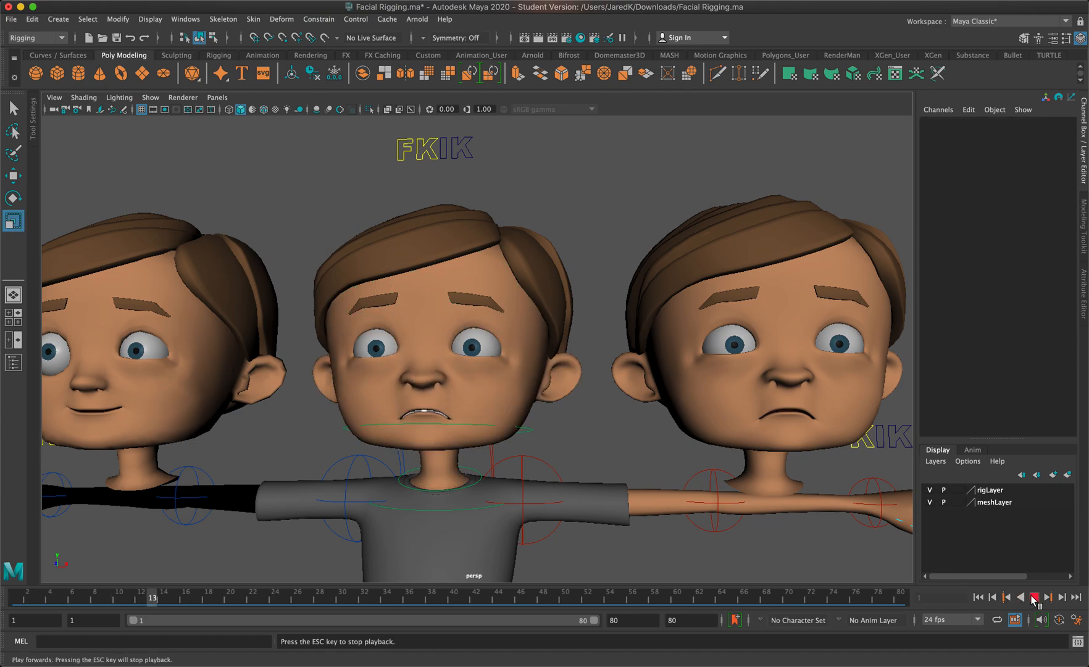
click(1033, 598)
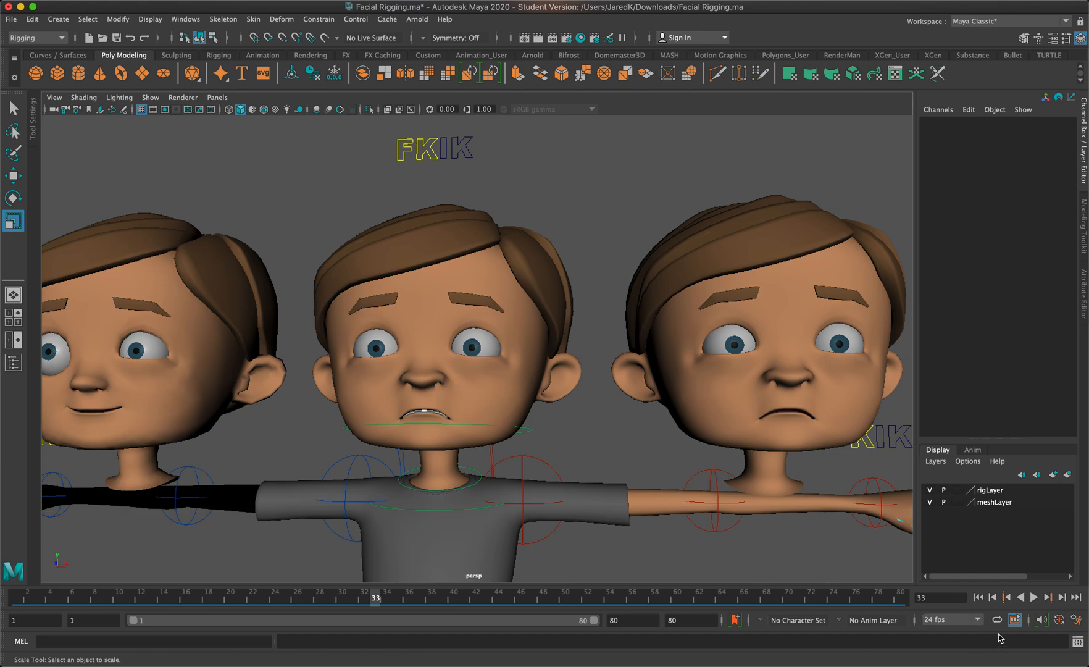
click(977, 597)
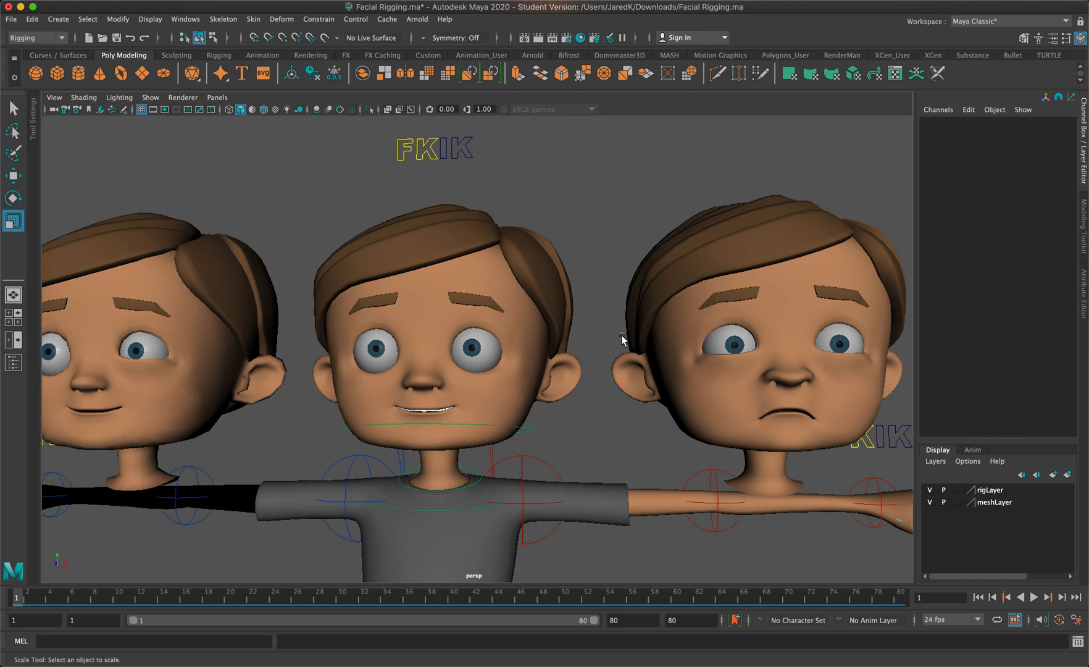
Select the rigged head and show its blend shape target weights
click(507, 366)
click(947, 269)
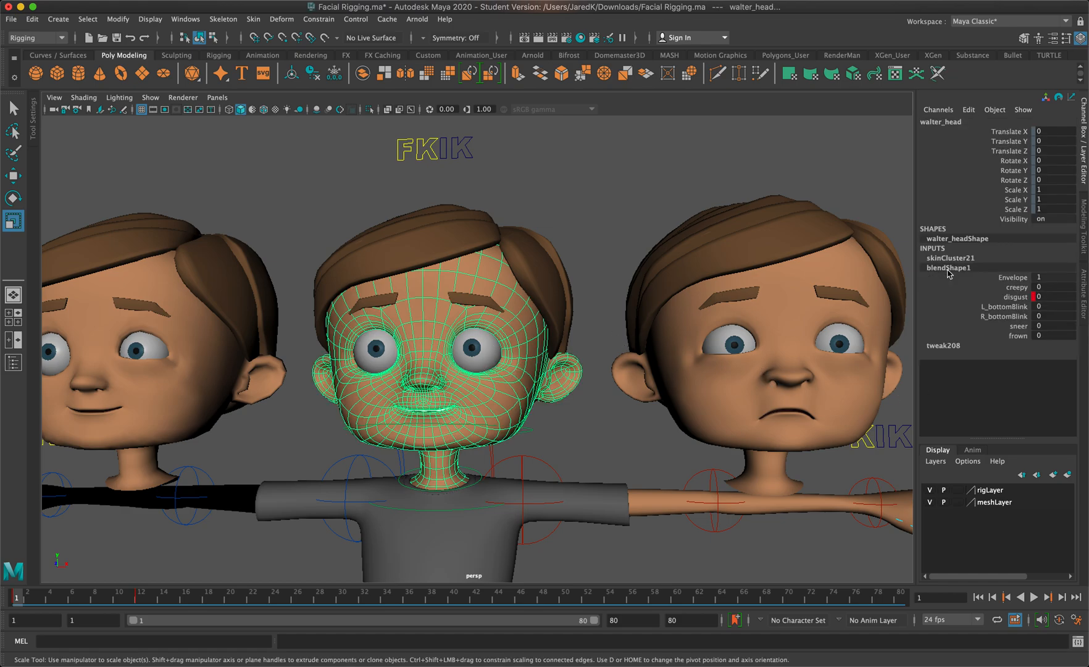